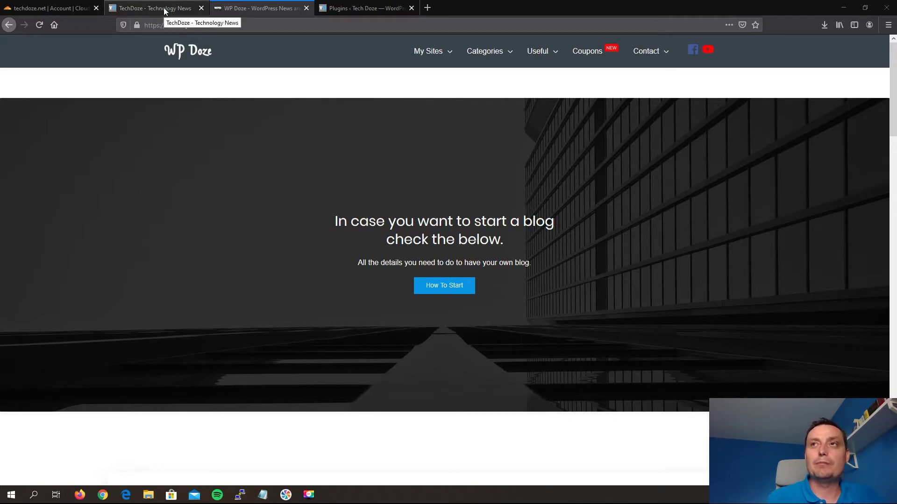
{"action": "left_click", "coordinate": [164, 7]}
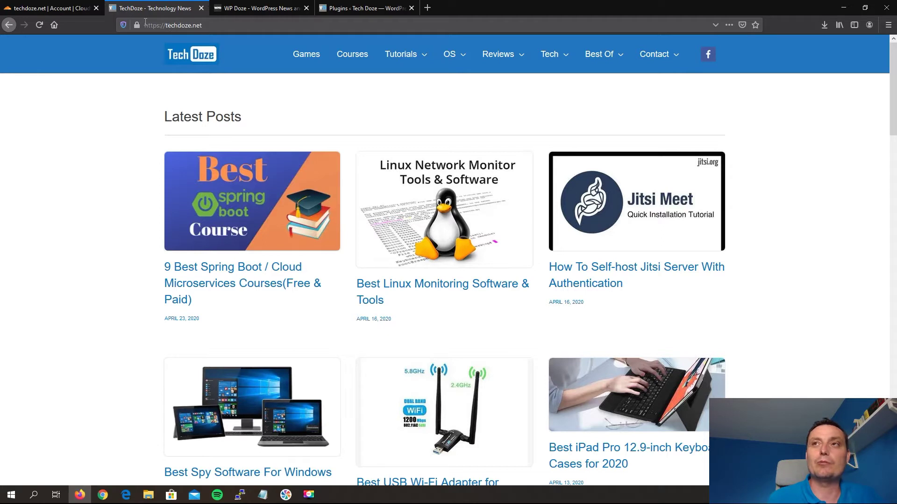
{"action": "left_click", "coordinate": [169, 24]}
{"action": "key", "text": "End"}
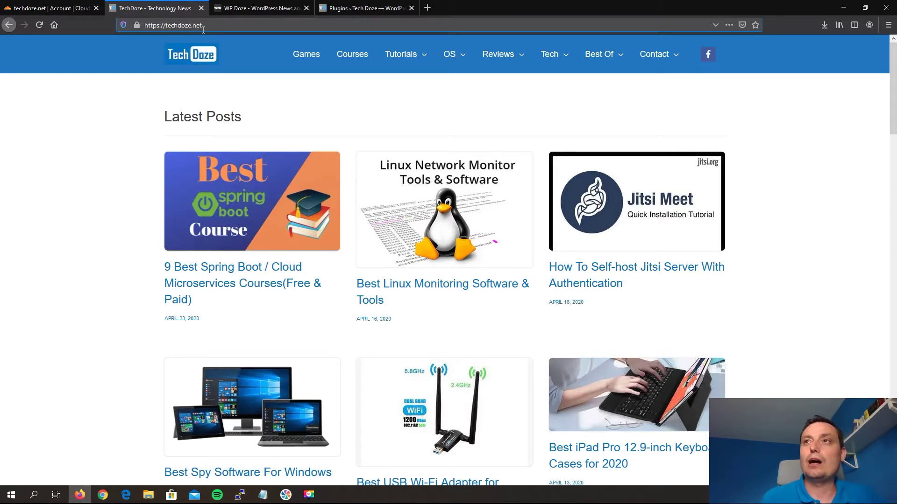
Step: Open WordPress General Settings from the Plugins admin tab
{"action": "left_click", "coordinate": [352, 10]}
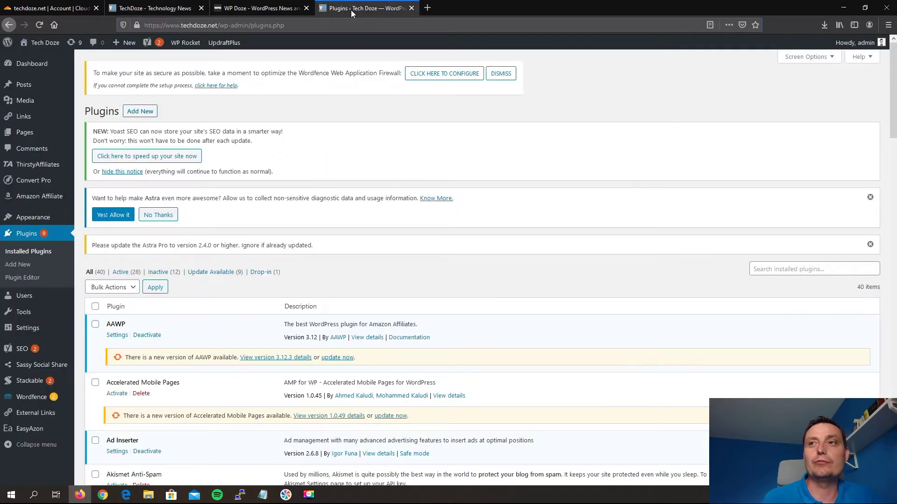
{"action": "scroll", "coordinate": [90, 236], "scroll_direction": "down", "scroll_amount": 2}
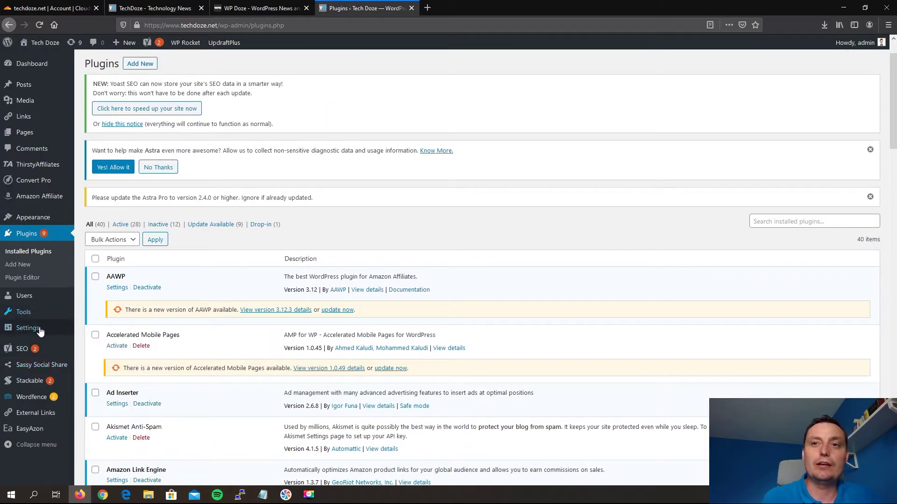
{"action": "mouse_move", "coordinate": [40, 331]}
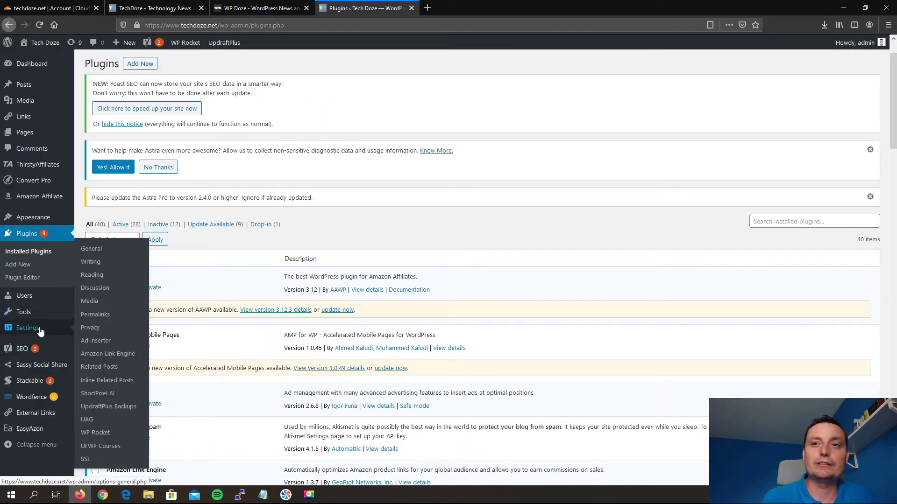
{"action": "left_click", "coordinate": [99, 254]}
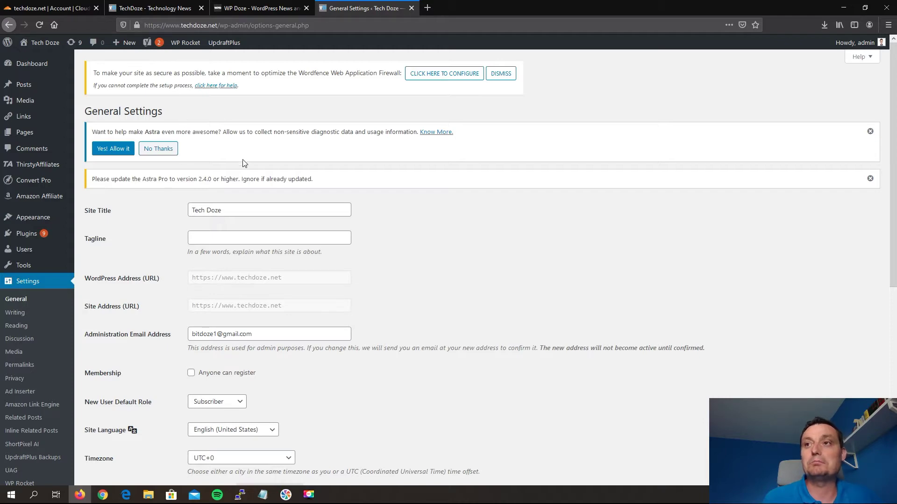
{"action": "left_click", "coordinate": [159, 6]}
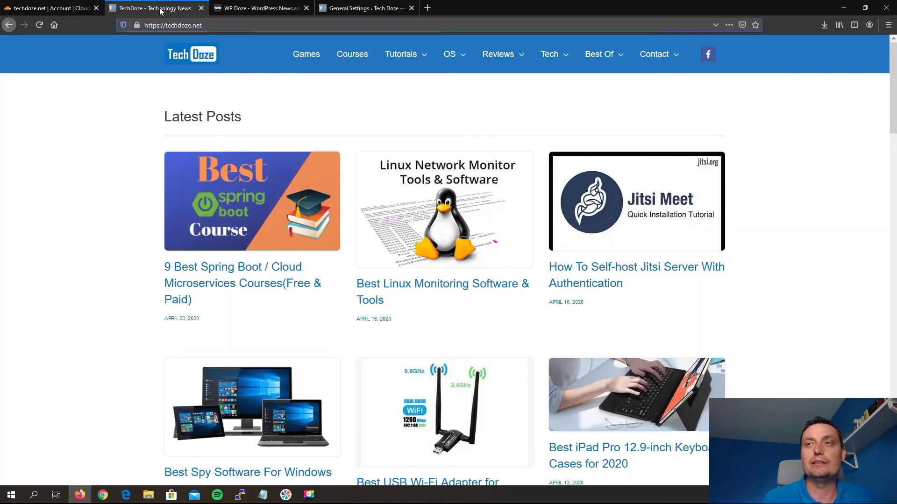
{"action": "left_click", "coordinate": [374, 7]}
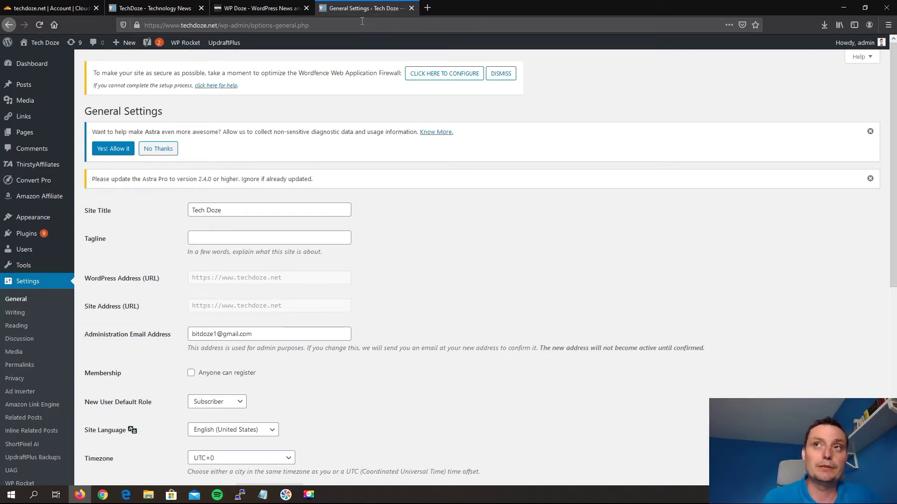
{"action": "scroll", "coordinate": [48, 331], "scroll_direction": "down", "scroll_amount": 1}
{"action": "scroll", "coordinate": [48, 331], "scroll_direction": "down", "scroll_amount": 4}
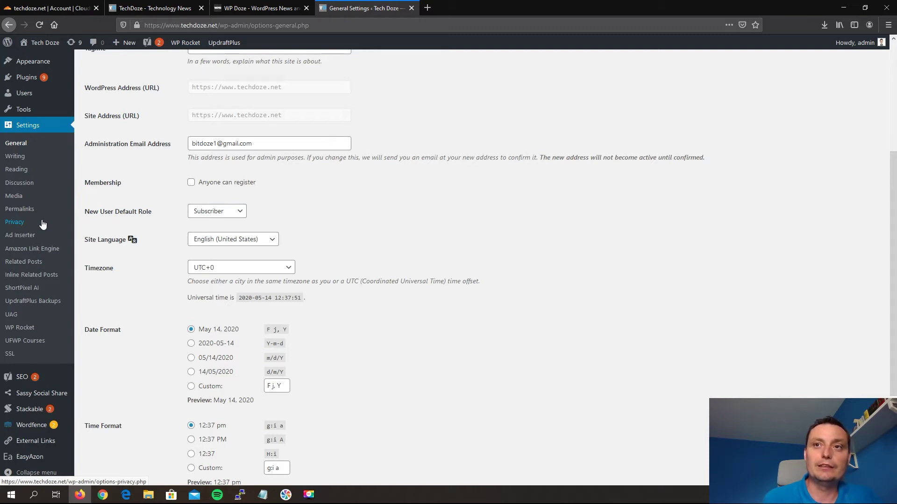
{"action": "scroll", "coordinate": [42, 225], "scroll_direction": "down", "scroll_amount": 3}
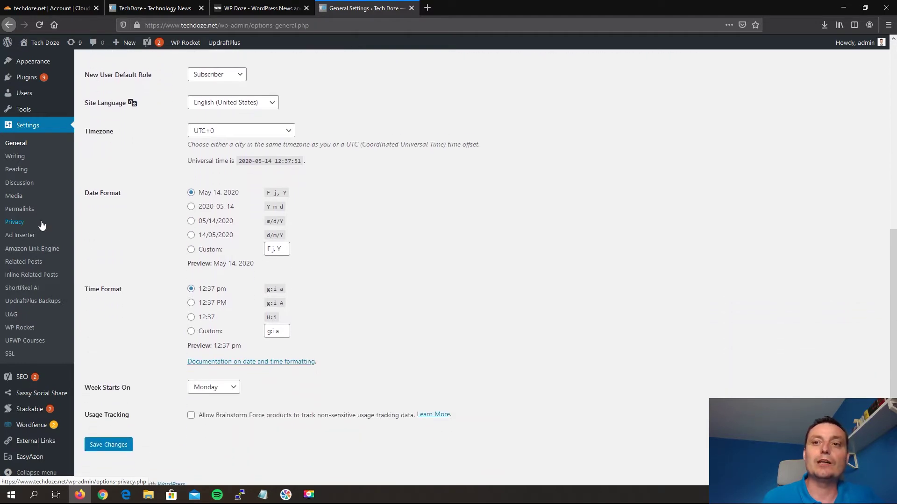
{"action": "scroll", "coordinate": [41, 226], "scroll_direction": "up", "scroll_amount": 2}
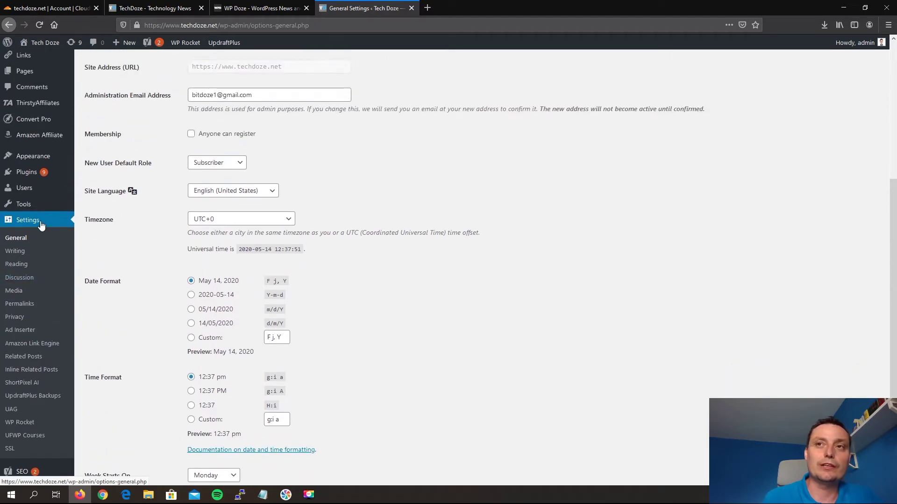
{"action": "scroll", "coordinate": [41, 225], "scroll_direction": "up", "scroll_amount": 2}
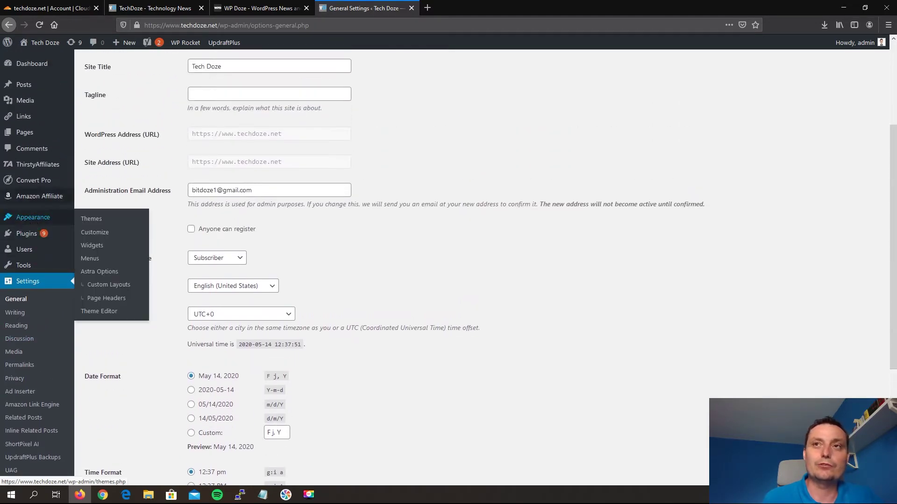
{"action": "mouse_move", "coordinate": [11, 142]}
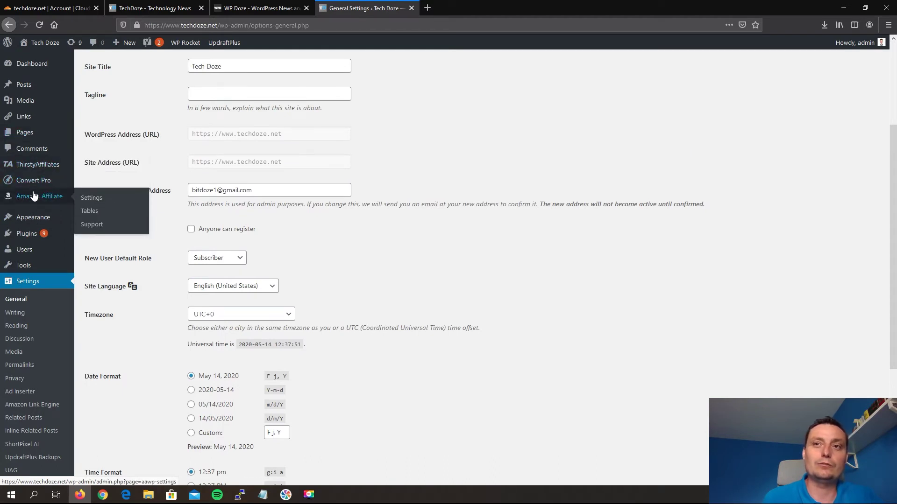
{"action": "scroll", "coordinate": [32, 203], "scroll_direction": "down", "scroll_amount": 2}
{"action": "scroll", "coordinate": [31, 203], "scroll_direction": "down", "scroll_amount": 2}
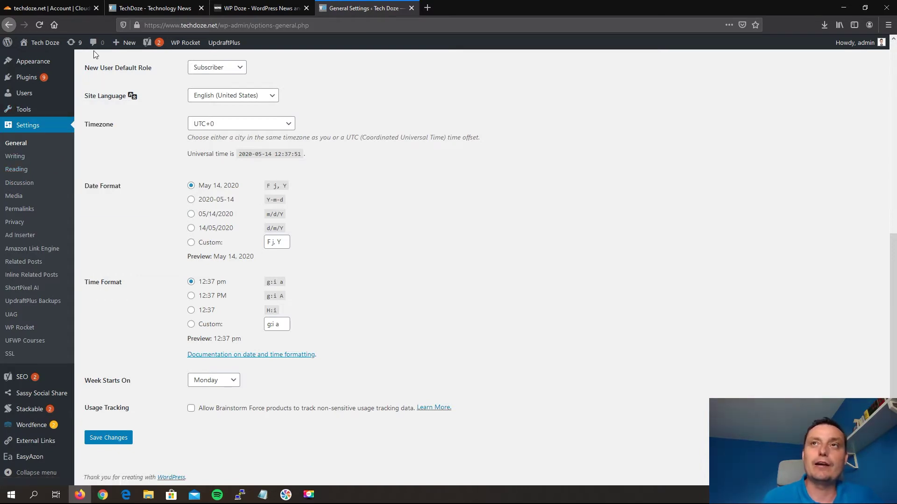
{"action": "left_click", "coordinate": [49, 11]}
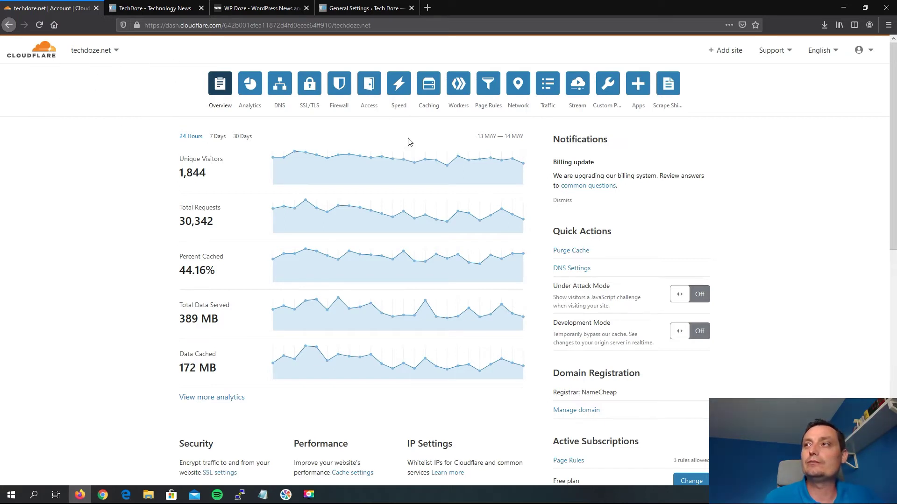
Step: Open Cloudflare's Page Rules section for techdoze.net, then return to the TechDoze site tab
{"action": "left_click", "coordinate": [488, 90]}
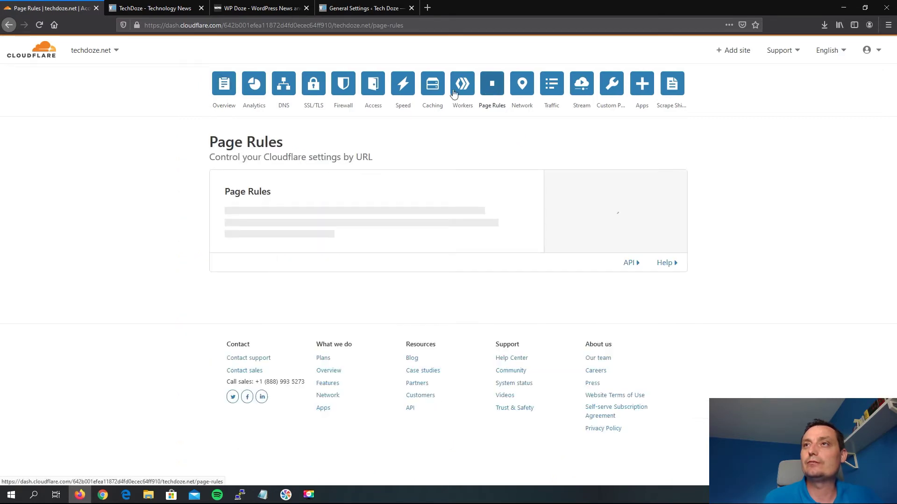
{"action": "left_click", "coordinate": [165, 10]}
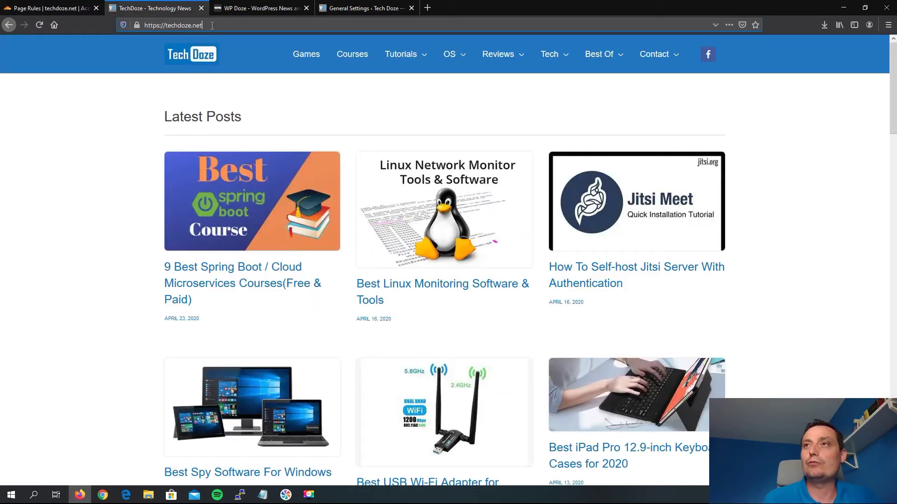
Step: Reload techdoze.net and open the Spring Boot courses post in a new tab at its non-www address
{"action": "key", "text": "Return"}
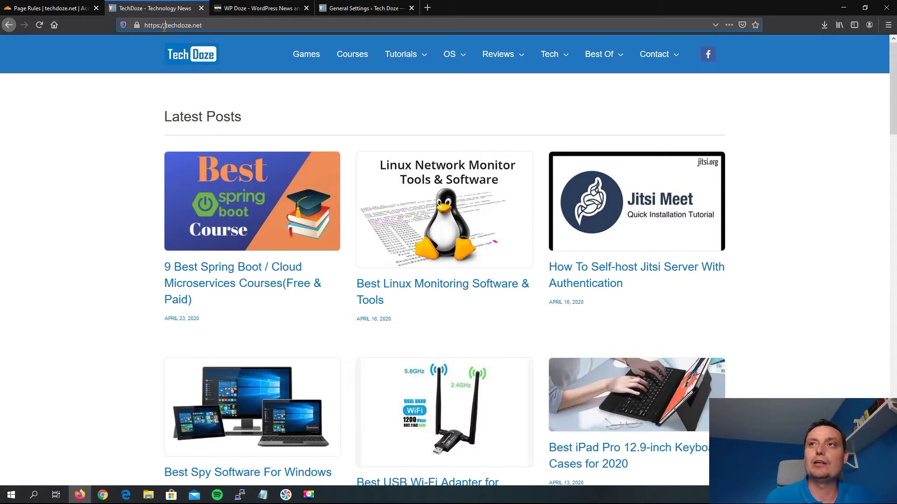
{"action": "scroll", "coordinate": [229, 77], "scroll_direction": "down", "scroll_amount": 3}
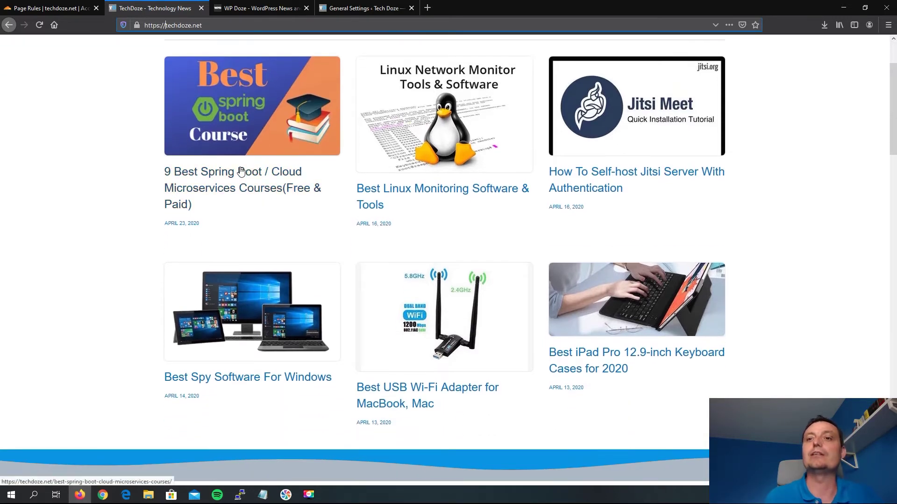
{"action": "right_click", "coordinate": [242, 171]}
{"action": "left_click", "coordinate": [262, 175]}
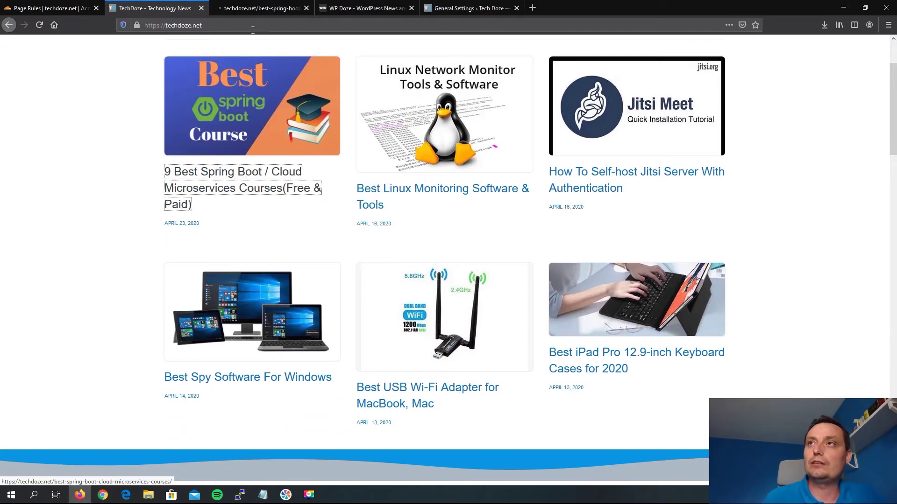
{"action": "left_click", "coordinate": [249, 11]}
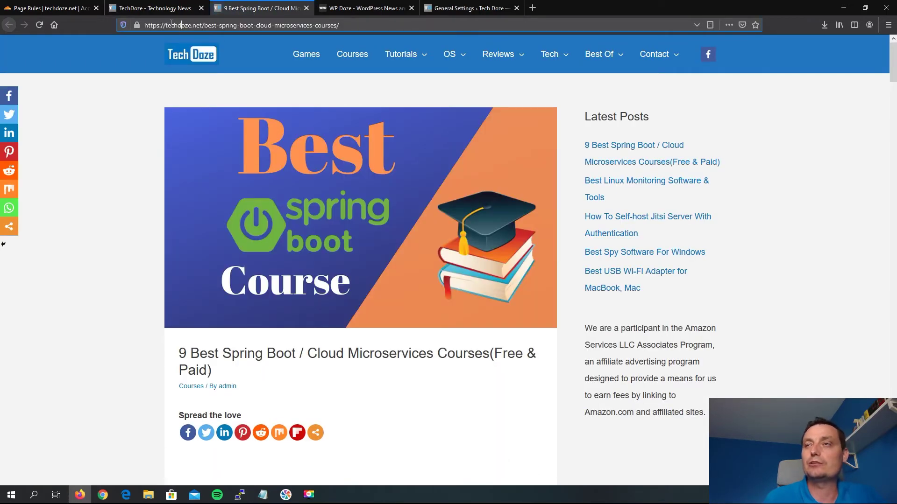
{"action": "left_click", "coordinate": [58, 6]}
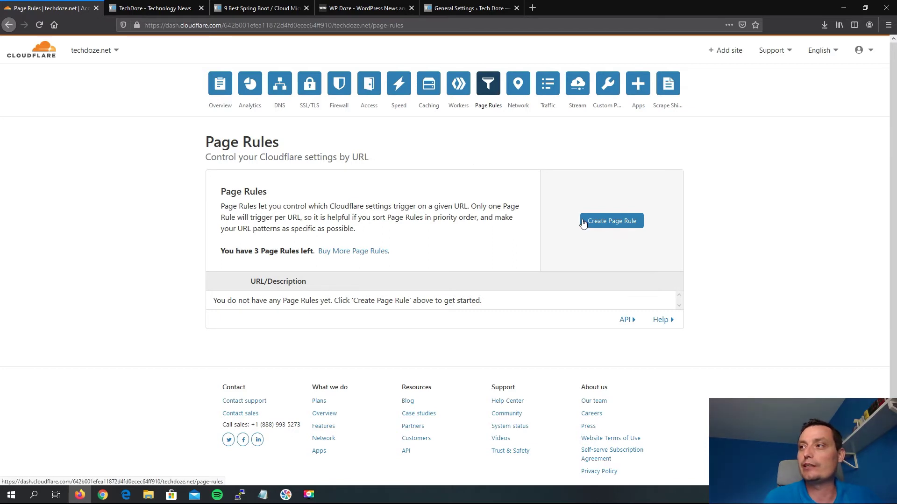
Step: Start a new page rule for techdoze.net and bring up the Notepad note holding both URLs
{"action": "left_click", "coordinate": [614, 223]}
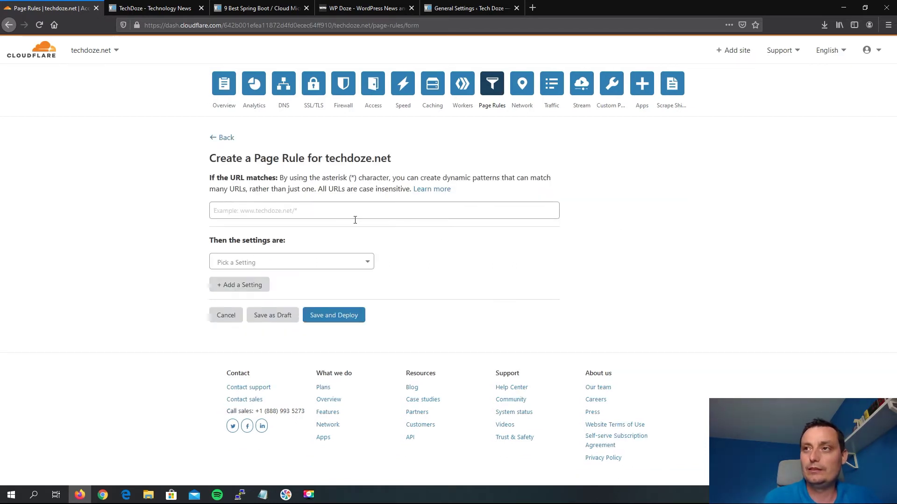
{"action": "left_click", "coordinate": [306, 215]}
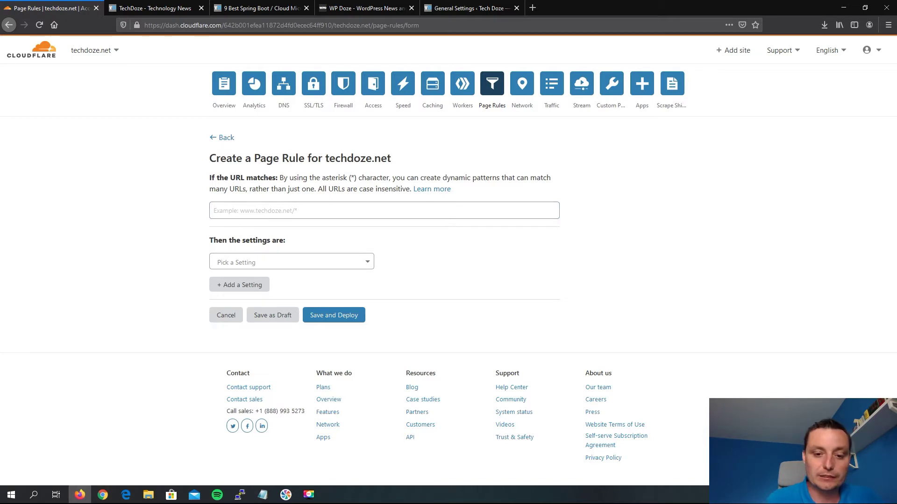
{"action": "key", "text": "alt+Tab"}
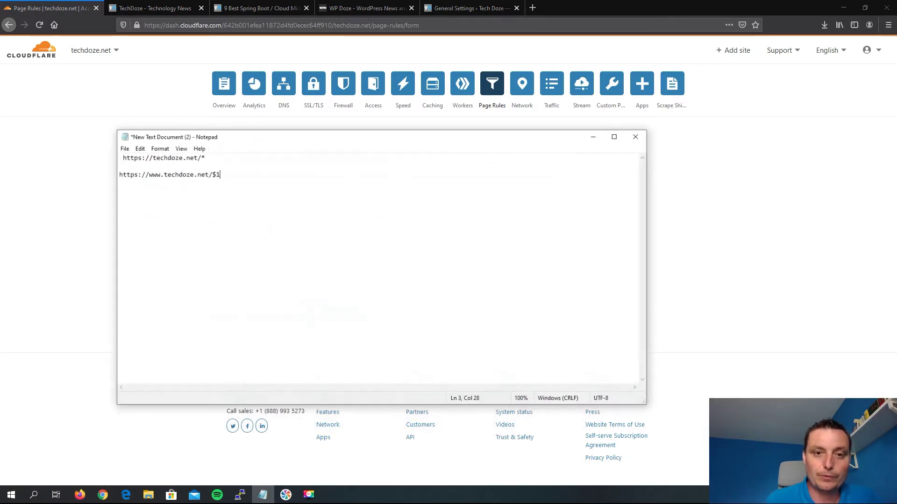
{"action": "left_click_drag", "start_coordinate": [208, 160], "coordinate": [122, 157]}
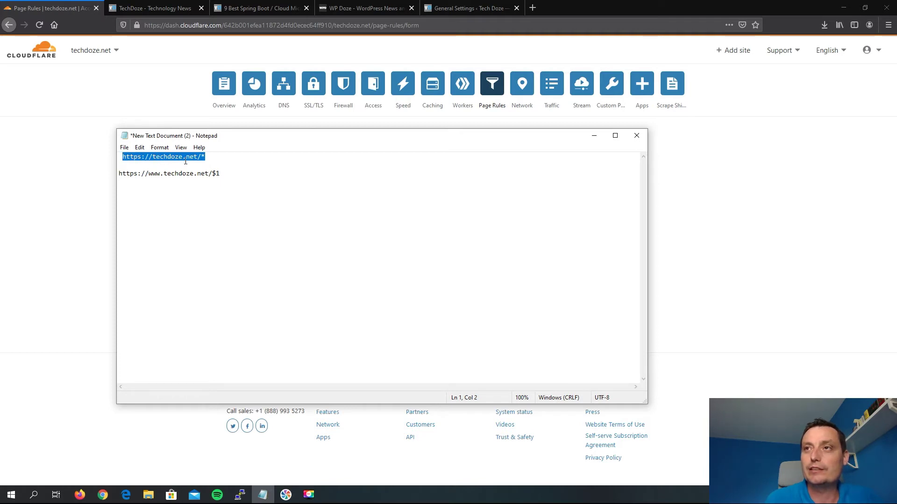
{"action": "left_click", "coordinate": [206, 162]}
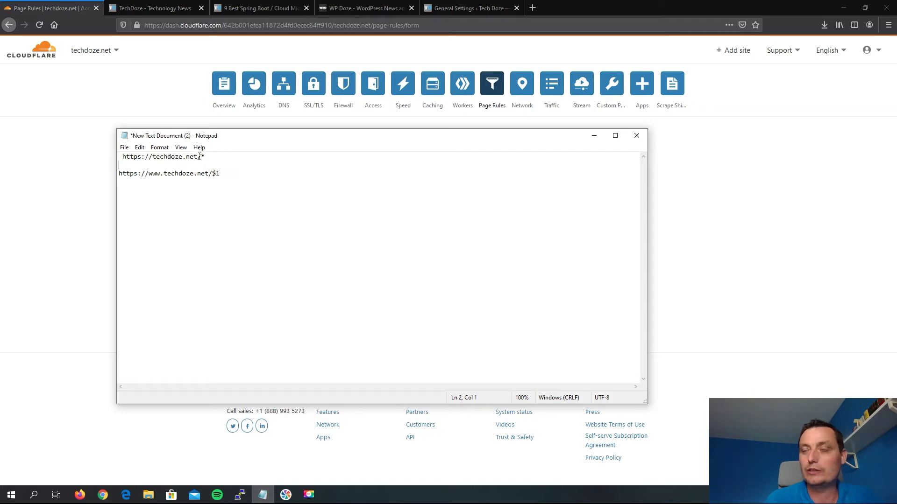
{"action": "left_click_drag", "start_coordinate": [201, 157], "coordinate": [196, 158]}
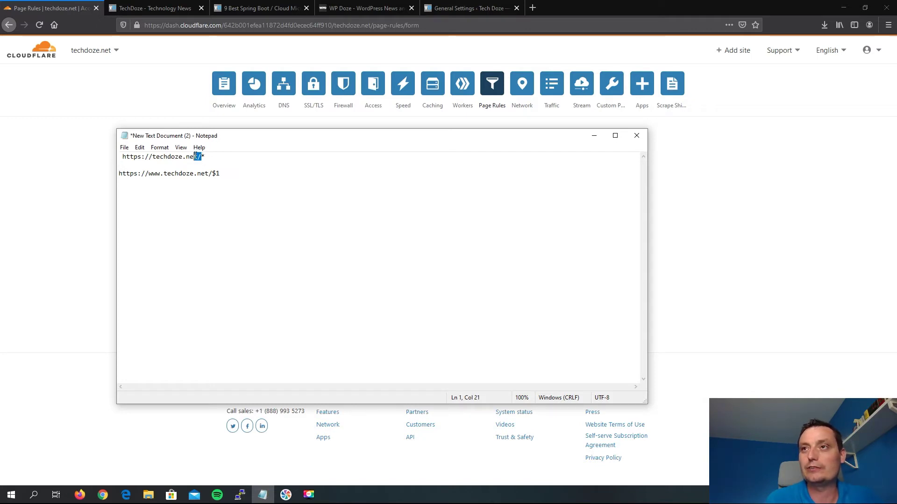
{"action": "left_click", "coordinate": [204, 158]}
{"action": "left_click_drag", "start_coordinate": [220, 173], "coordinate": [119, 174]}
{"action": "left_click", "coordinate": [212, 163]}
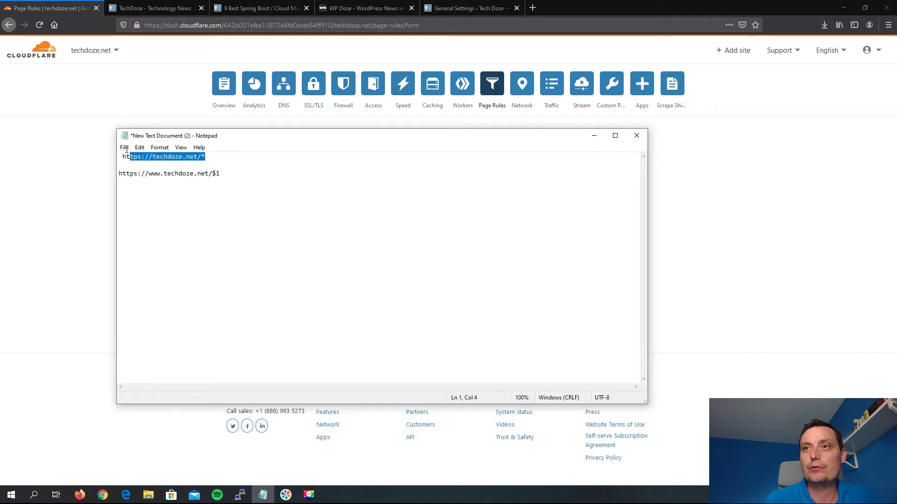
{"action": "left_click_drag", "start_coordinate": [127, 150], "coordinate": [121, 157]}
{"action": "right_click", "coordinate": [142, 160]}
{"action": "left_click", "coordinate": [170, 186]}
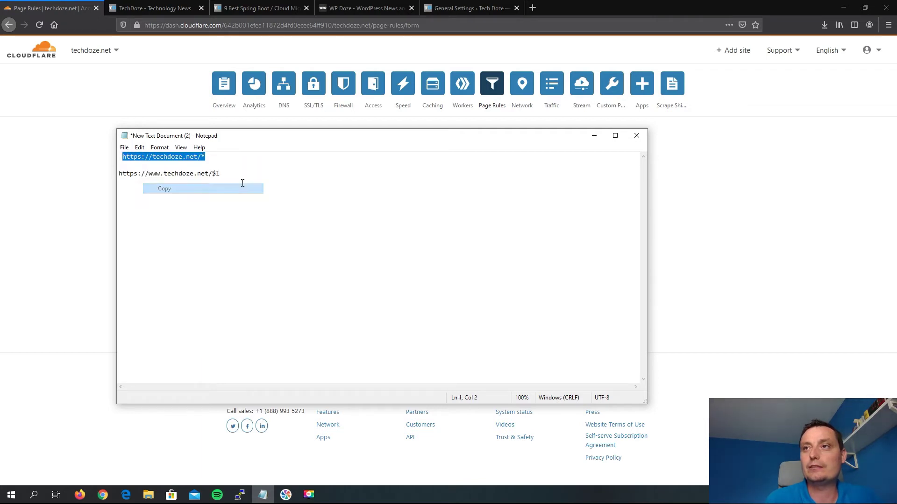
{"action": "left_click", "coordinate": [594, 136]}
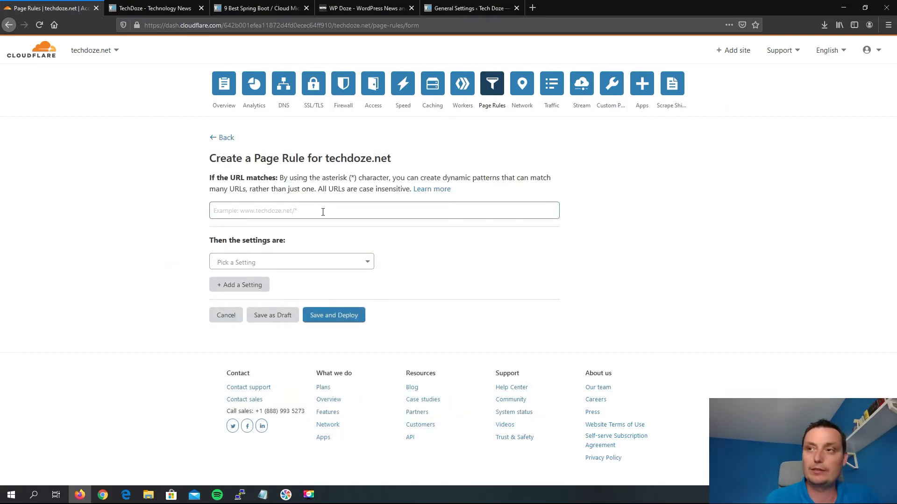
{"action": "key", "text": "ctrl+v"}
Step: Set the rule's setting to Forwarding URL with a 301 Permanent Redirect
{"action": "left_click", "coordinate": [340, 263]}
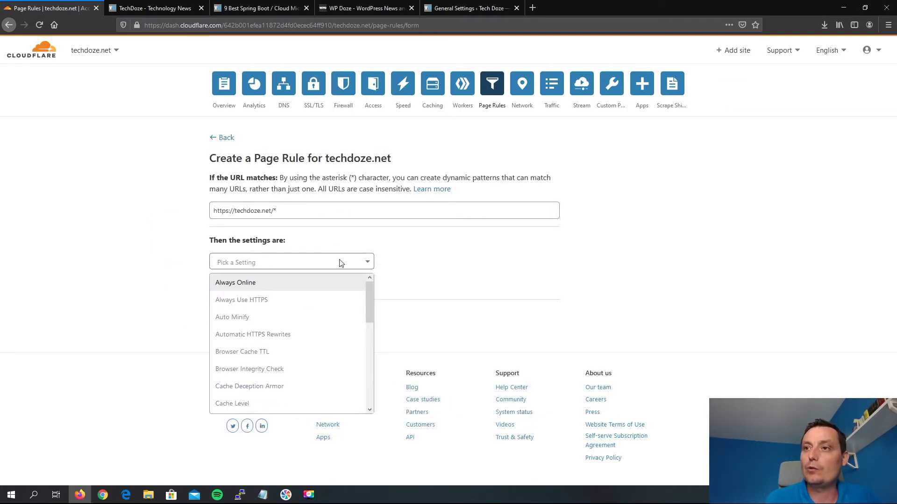
{"action": "scroll", "coordinate": [332, 327], "scroll_direction": "down", "scroll_amount": 3}
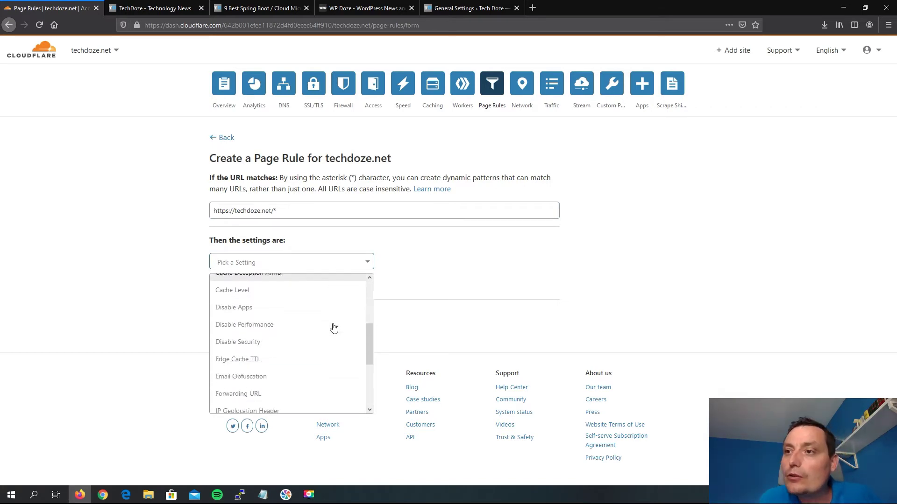
{"action": "left_click", "coordinate": [282, 389]}
{"action": "left_click", "coordinate": [442, 267]}
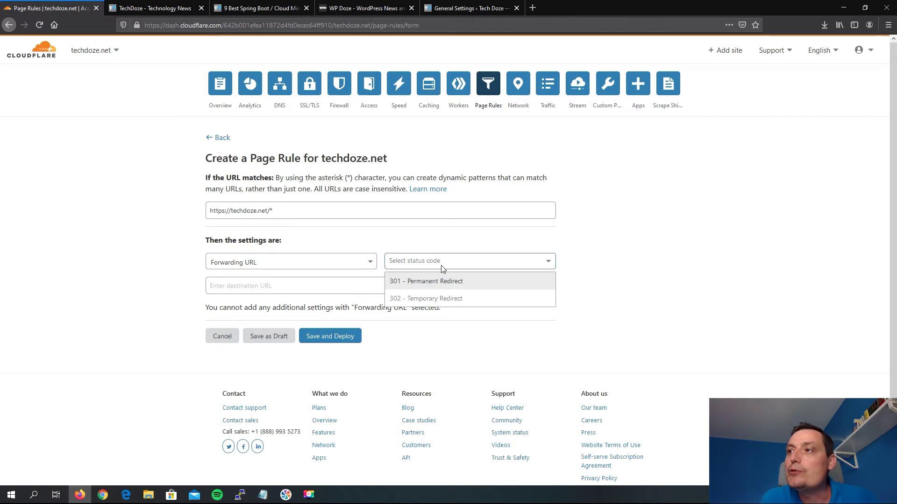
{"action": "left_click", "coordinate": [434, 284]}
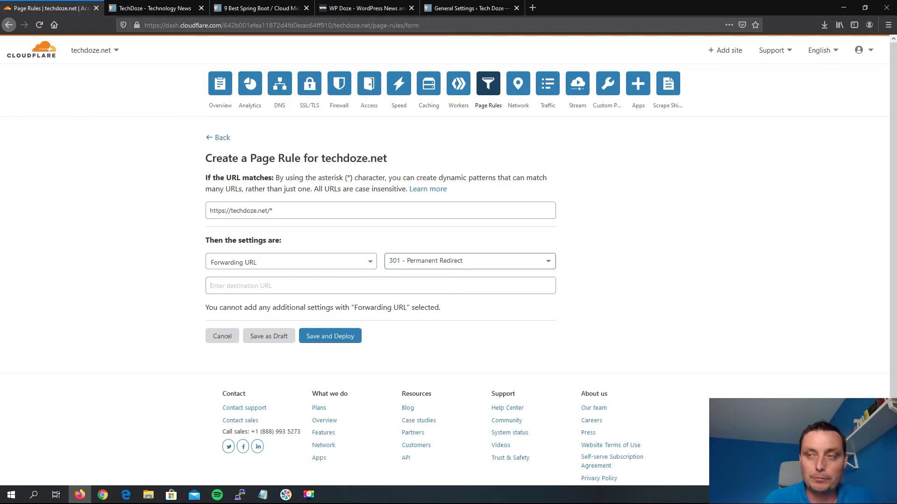
{"action": "key", "text": "alt+Tab"}
{"action": "left_click", "coordinate": [178, 174]}
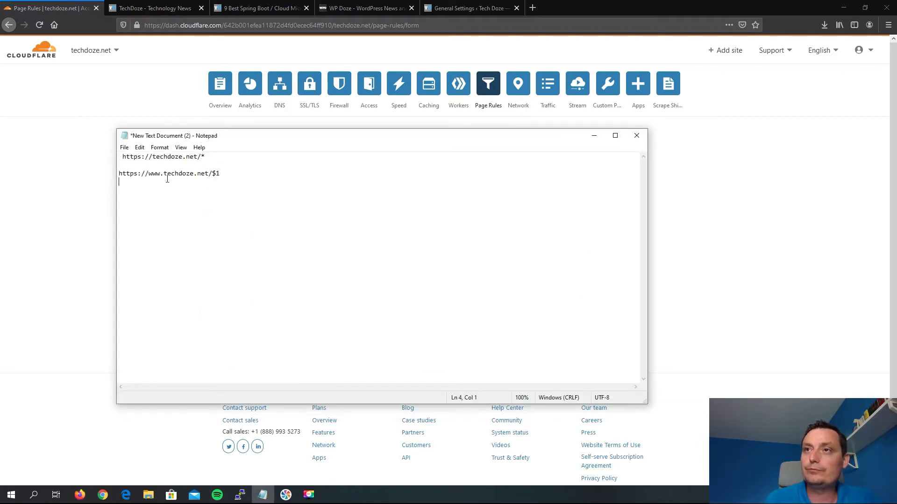
{"action": "key", "text": "shift+Up"}
{"action": "right_click", "coordinate": [167, 178]}
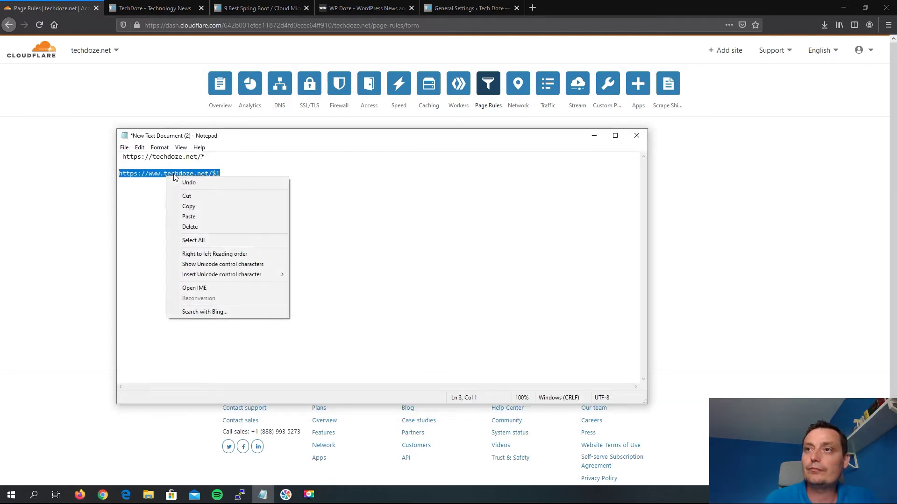
{"action": "left_click", "coordinate": [197, 204]}
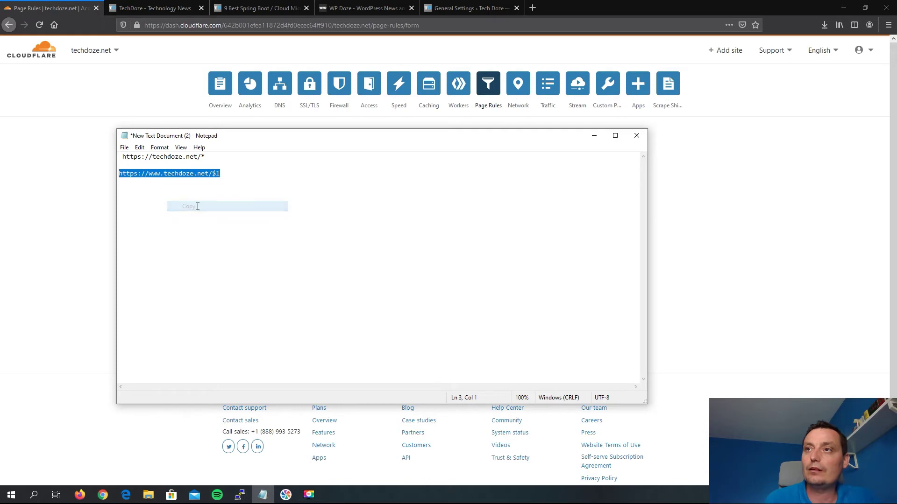
{"action": "left_click", "coordinate": [594, 135]}
{"action": "left_click", "coordinate": [294, 287]}
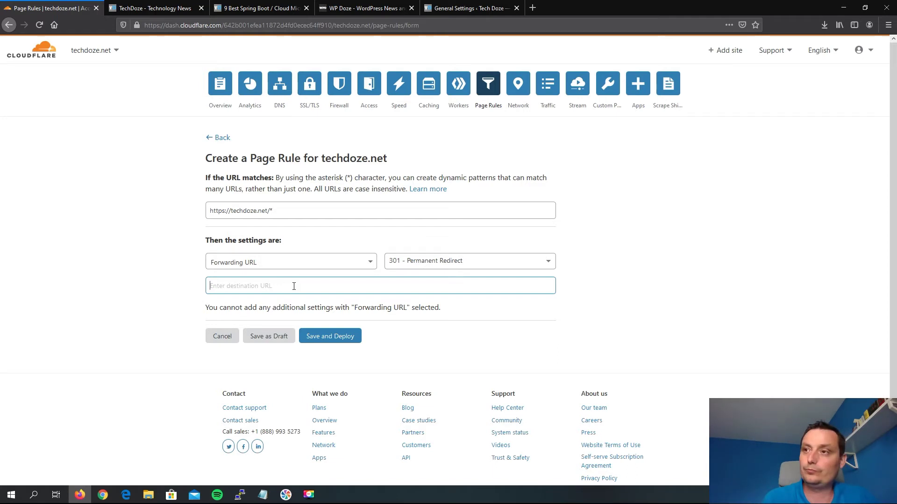
{"action": "key", "text": "ctrl+v"}
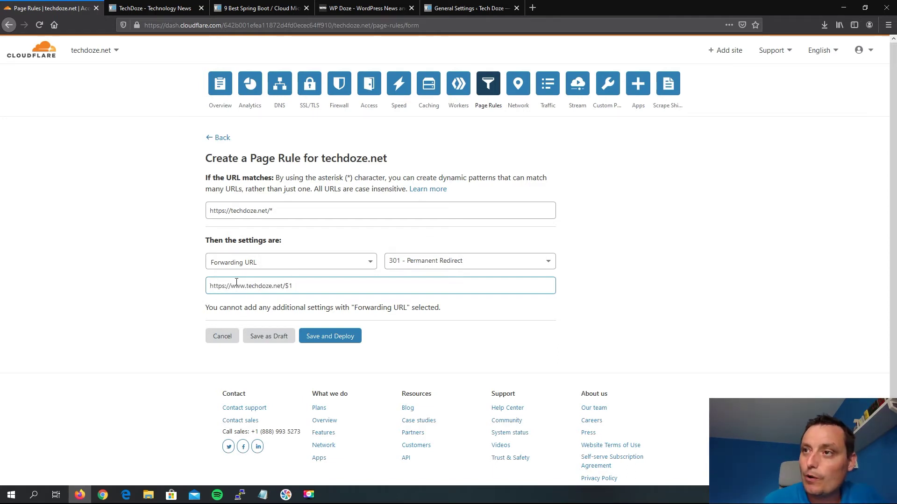
{"action": "left_click", "coordinate": [328, 334]}
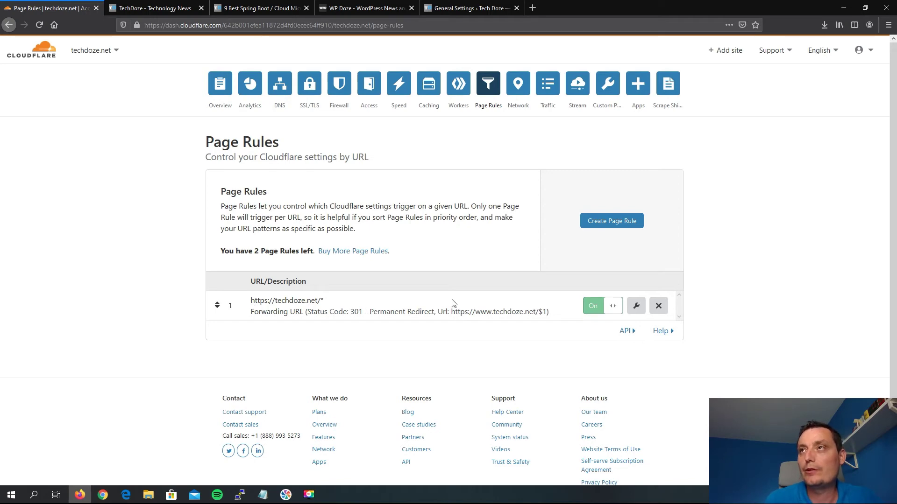
{"action": "left_click", "coordinate": [171, 8]}
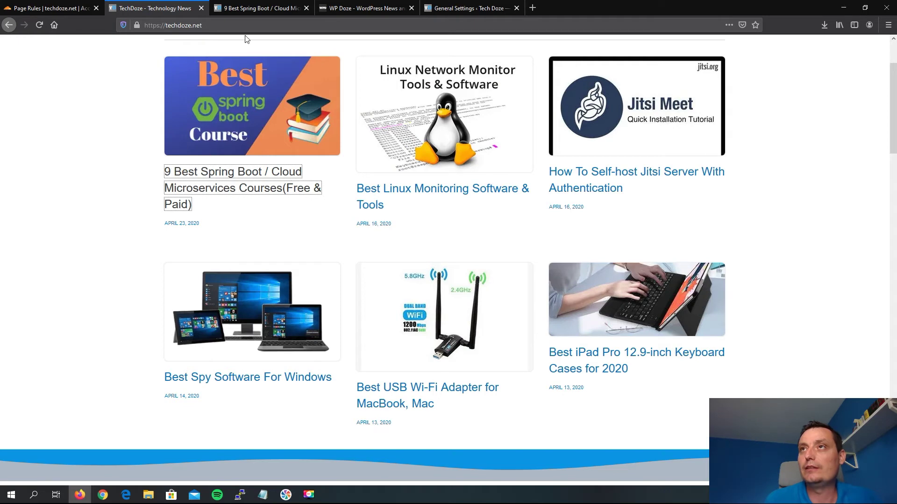
Step: Reload the techdoze.net homepage and the Spring Boot article to test the new redirect
{"action": "left_click", "coordinate": [234, 25]}
{"action": "left_click", "coordinate": [234, 25]}
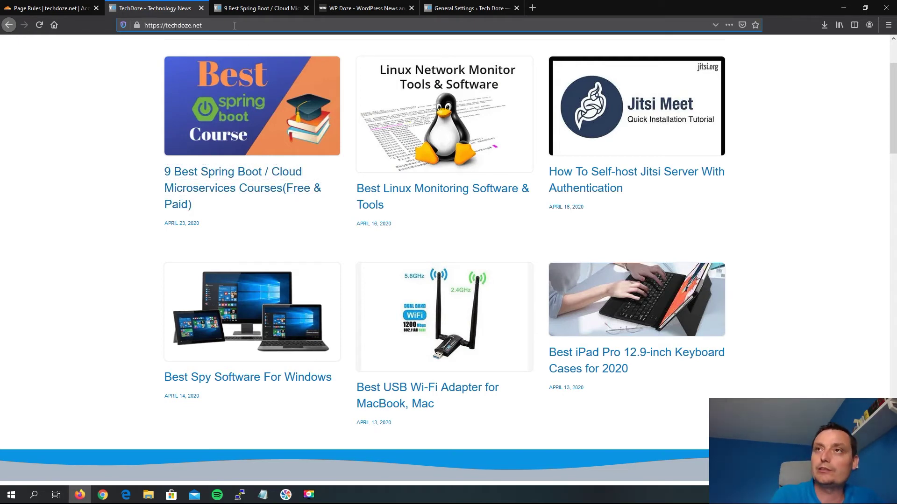
{"action": "key", "text": "Return"}
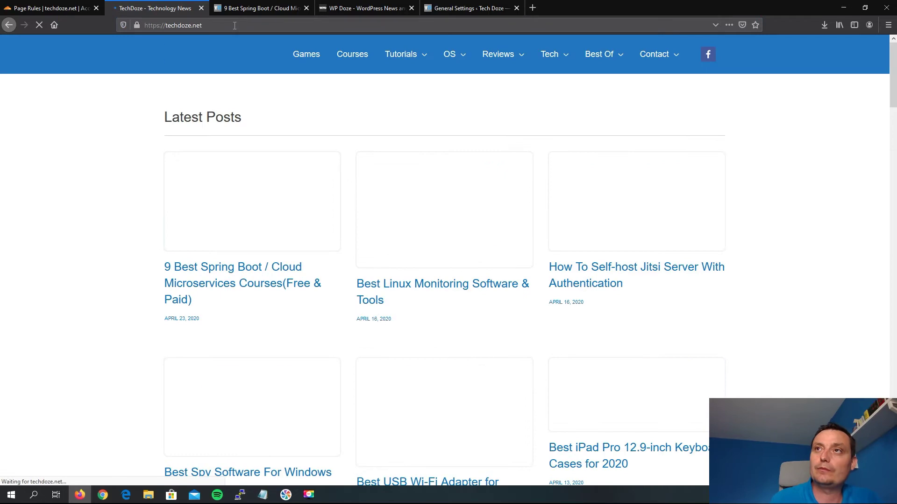
{"action": "left_click", "coordinate": [234, 26]}
{"action": "key", "text": "Return"}
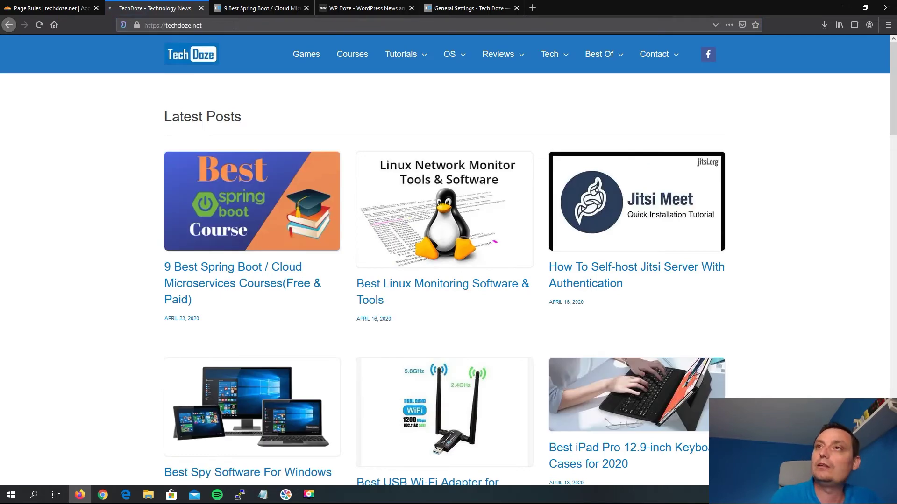
{"action": "left_click", "coordinate": [240, 3]}
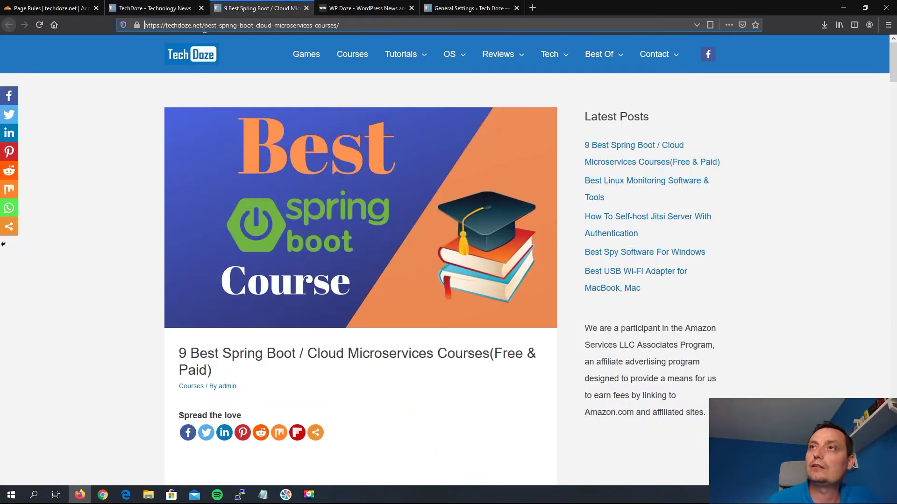
{"action": "left_click", "coordinate": [204, 26]}
{"action": "key", "text": "Return"}
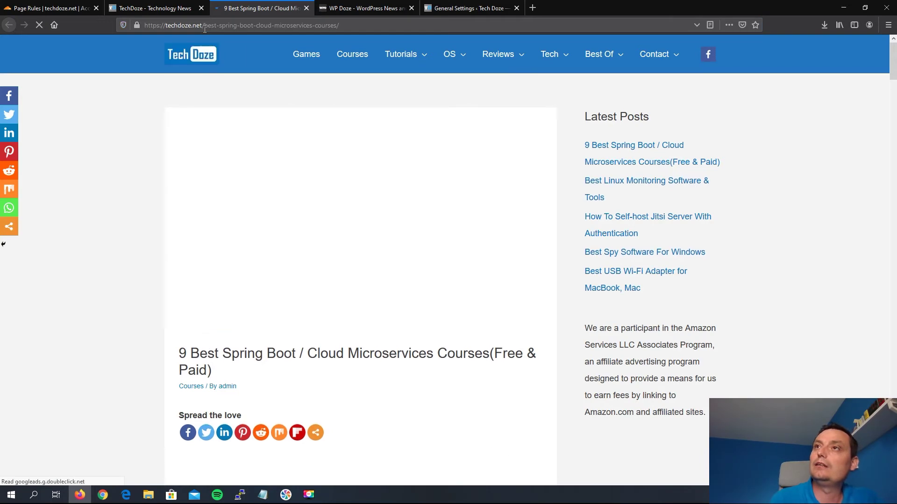
{"action": "left_click", "coordinate": [159, 8]}
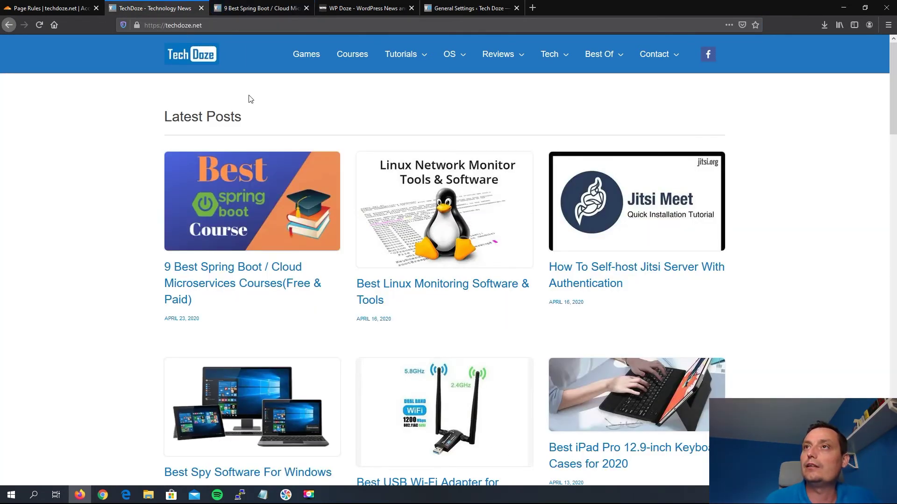
{"action": "left_click", "coordinate": [42, 9]}
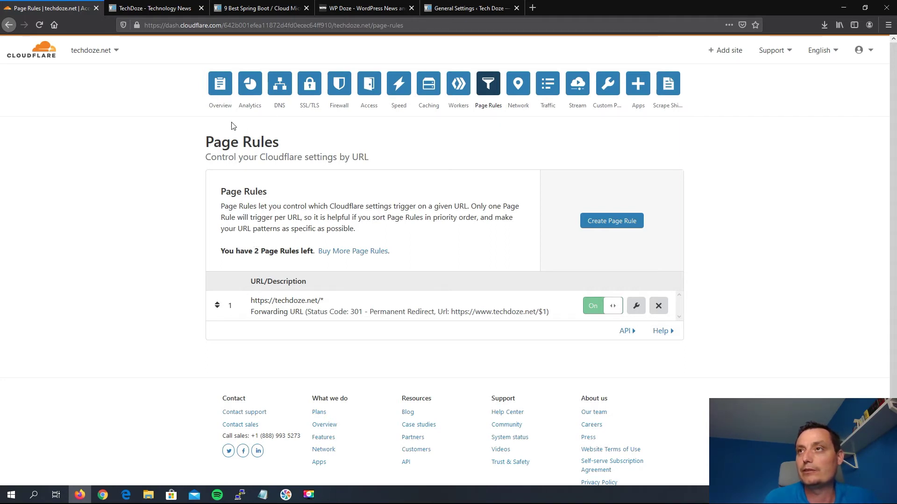
Step: Purge everything from techdoze.net's Cloudflare cache in the Caching settings
{"action": "left_click", "coordinate": [216, 87]}
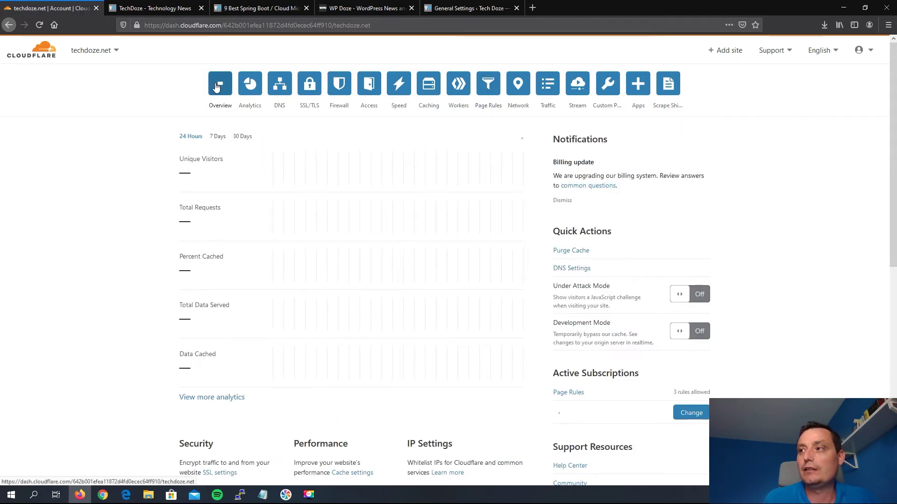
{"action": "scroll", "coordinate": [306, 170], "scroll_direction": "down", "scroll_amount": 2}
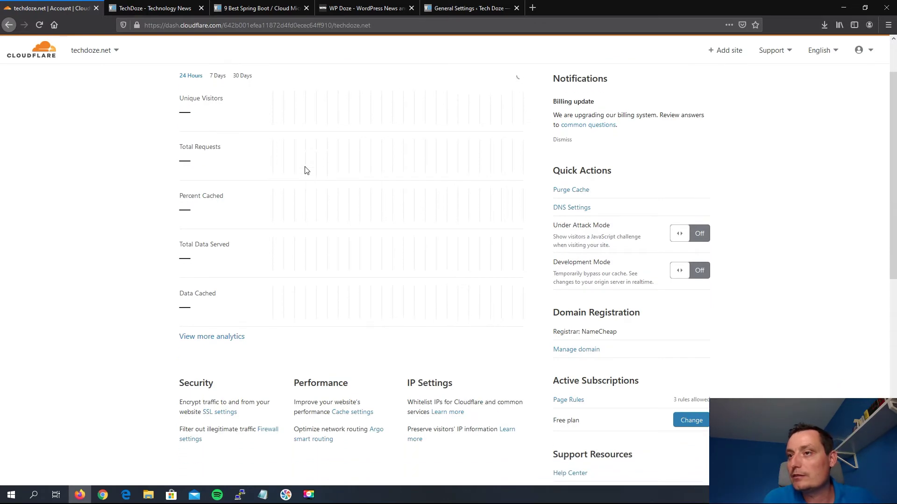
{"action": "scroll", "coordinate": [304, 168], "scroll_direction": "down", "scroll_amount": 8}
{"action": "scroll", "coordinate": [304, 170], "scroll_direction": "up", "scroll_amount": 6}
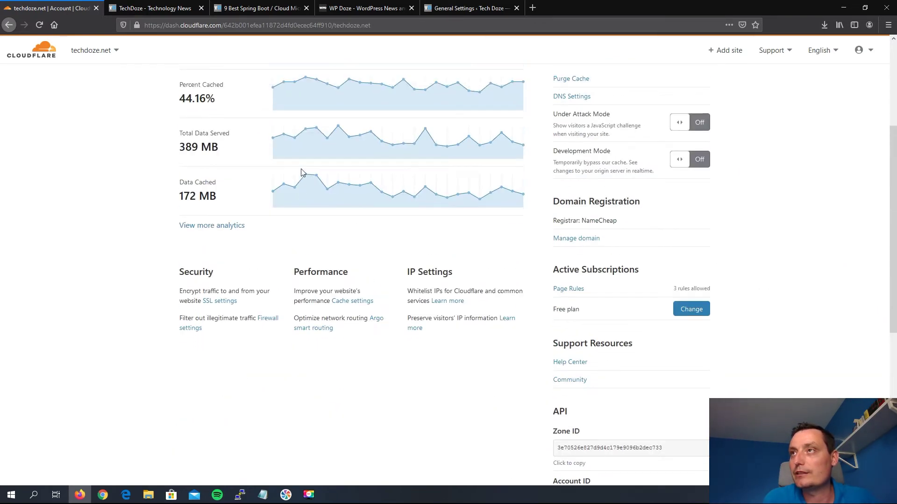
{"action": "scroll", "coordinate": [301, 173], "scroll_direction": "up", "scroll_amount": 4}
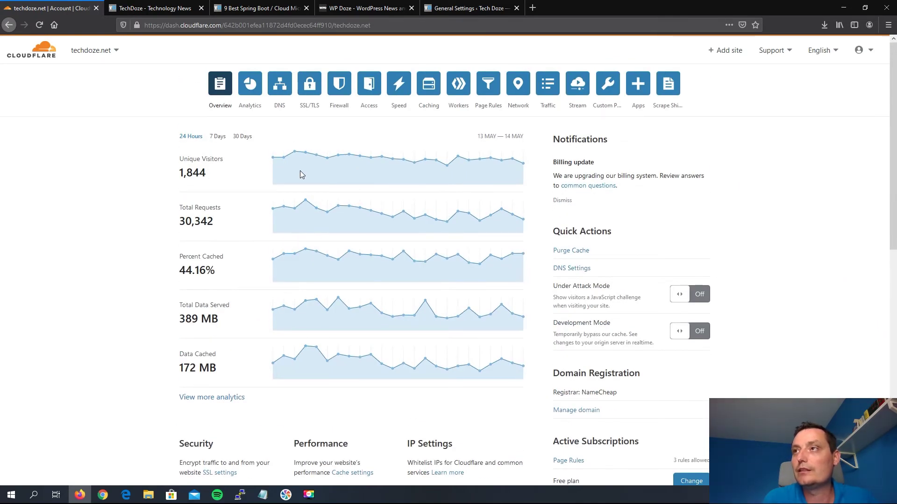
{"action": "left_click", "coordinate": [427, 86]}
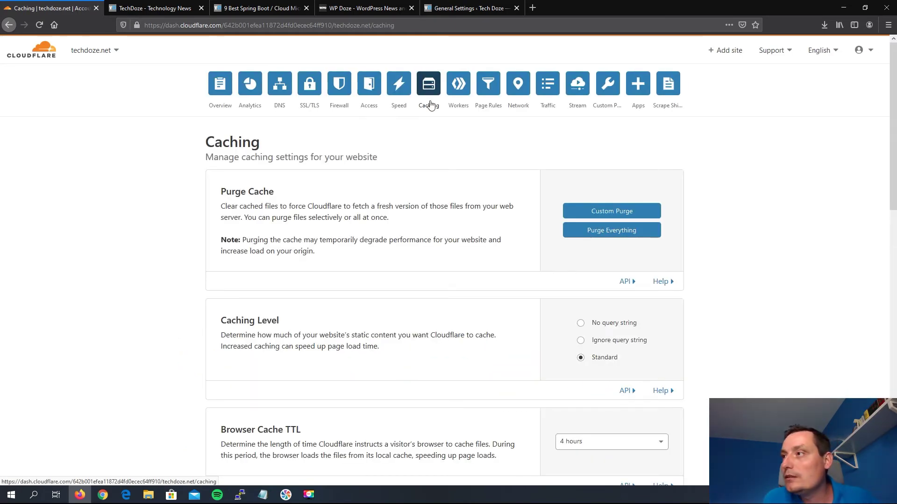
{"action": "left_click", "coordinate": [603, 233]}
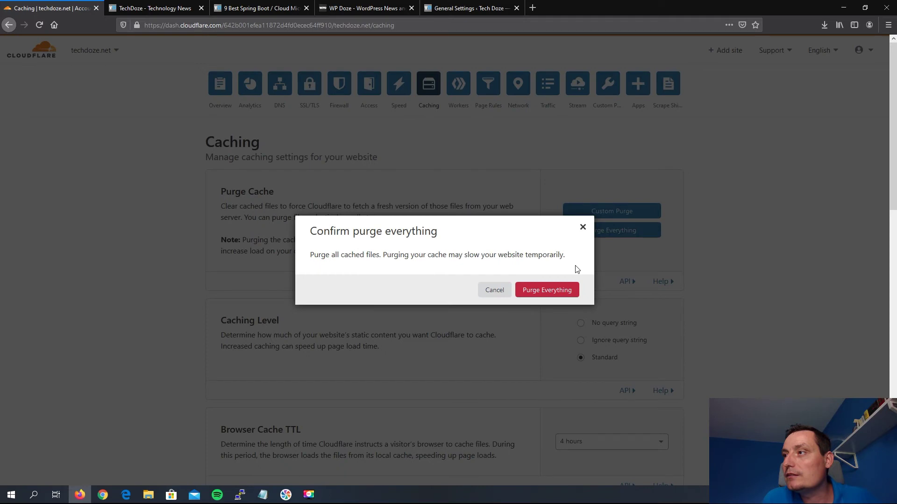
{"action": "left_click", "coordinate": [551, 291]}
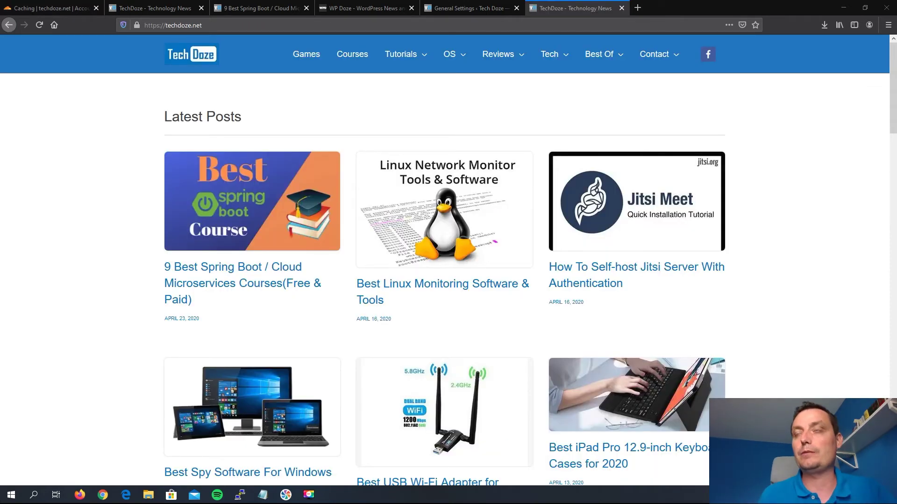
{"action": "left_click", "coordinate": [215, 28]}
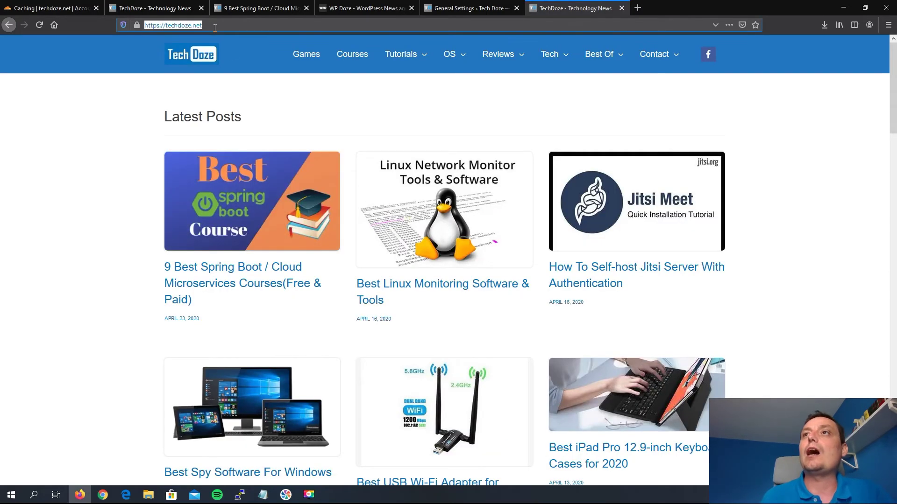
{"action": "left_click", "coordinate": [237, 28]}
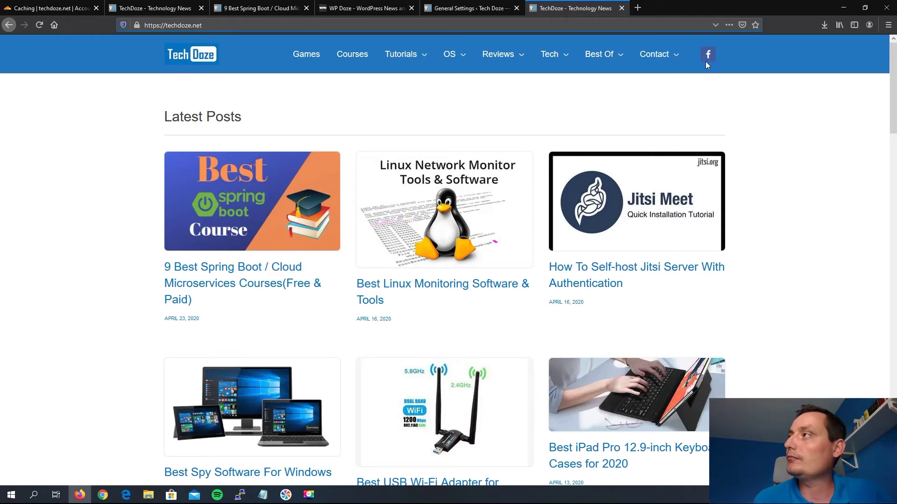
{"action": "left_click", "coordinate": [887, 25]}
{"action": "left_click", "coordinate": [825, 87]}
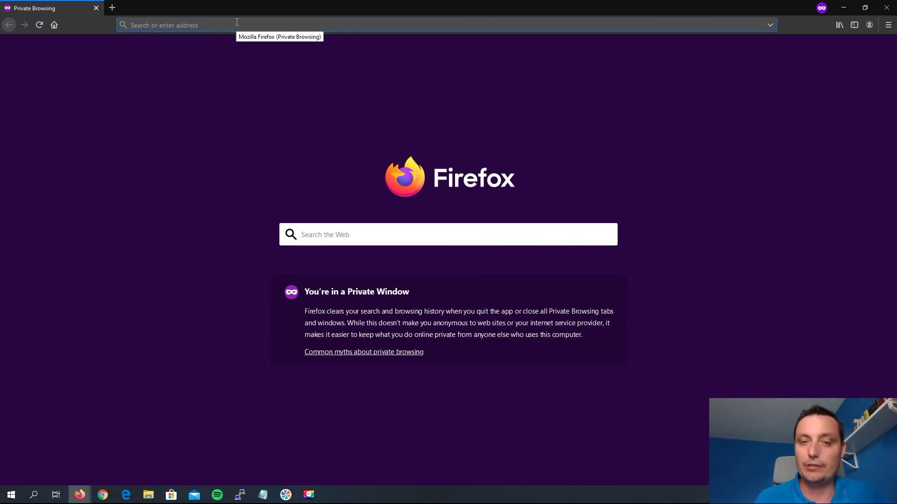
{"action": "key", "text": "ctrl+v"}
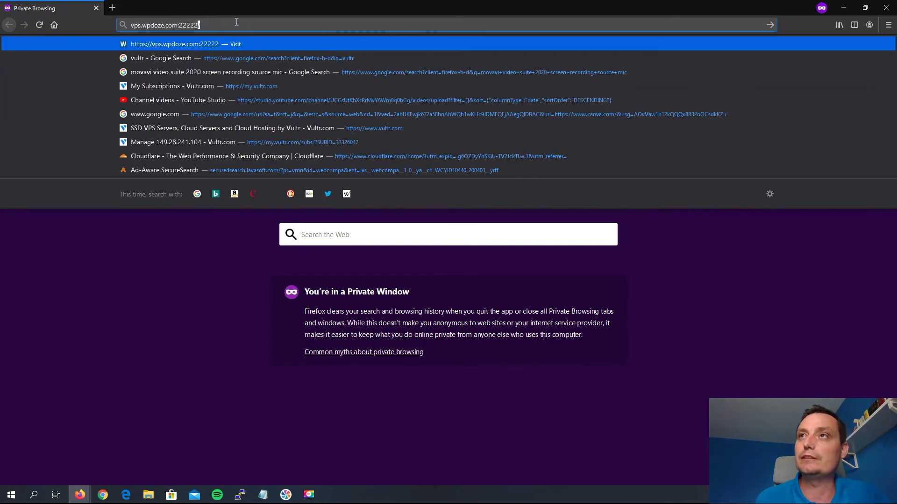
{"action": "key", "text": "ctrl+a"}
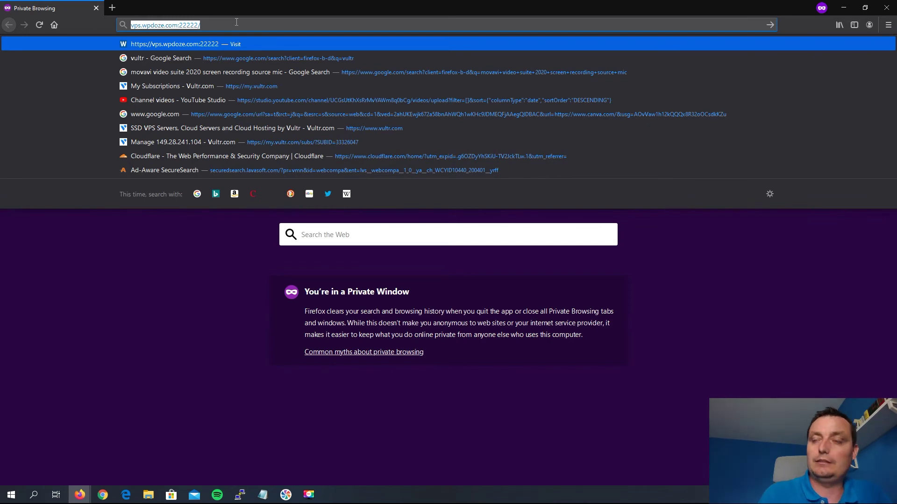
{"action": "key", "text": "BackSpace"}
{"action": "left_click", "coordinate": [843, 8]}
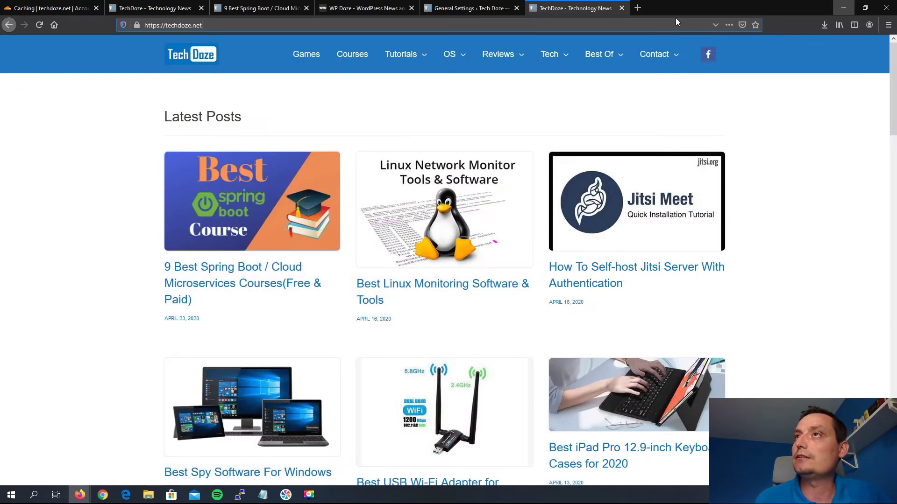
{"action": "left_click", "coordinate": [189, 26]}
{"action": "right_click", "coordinate": [189, 26]}
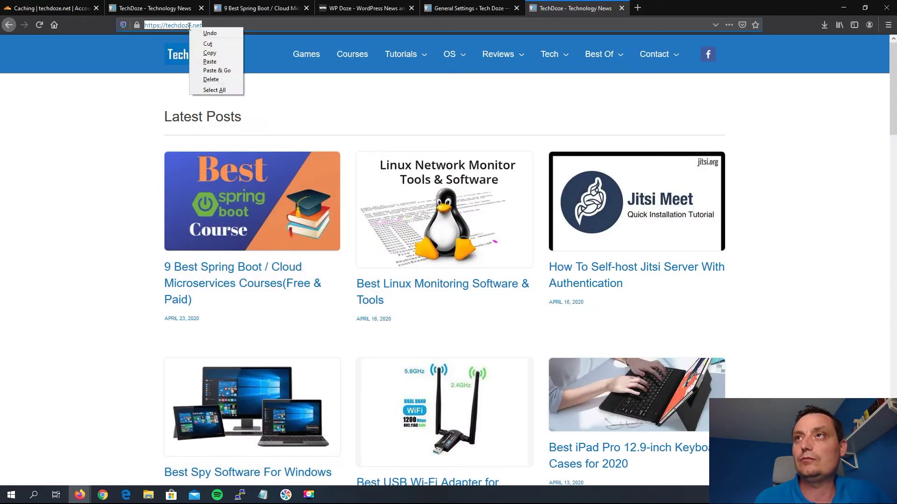
{"action": "left_click", "coordinate": [209, 52]}
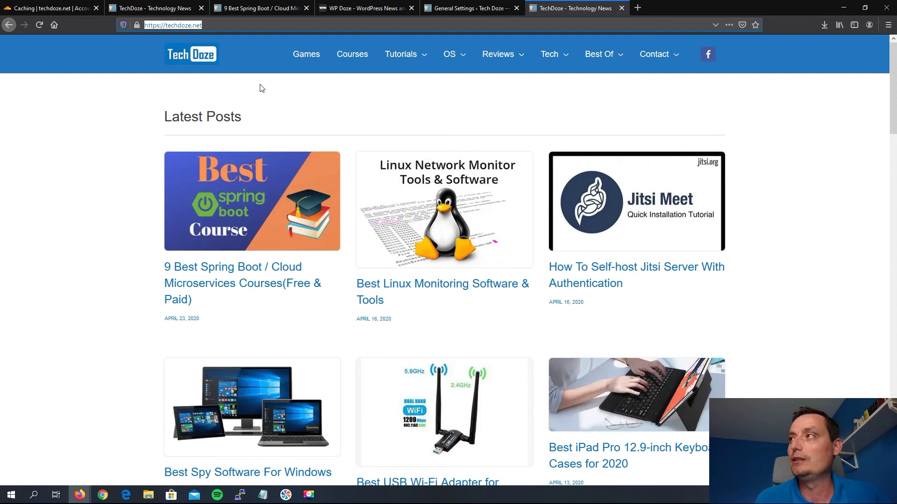
{"action": "left_click", "coordinate": [638, 7]}
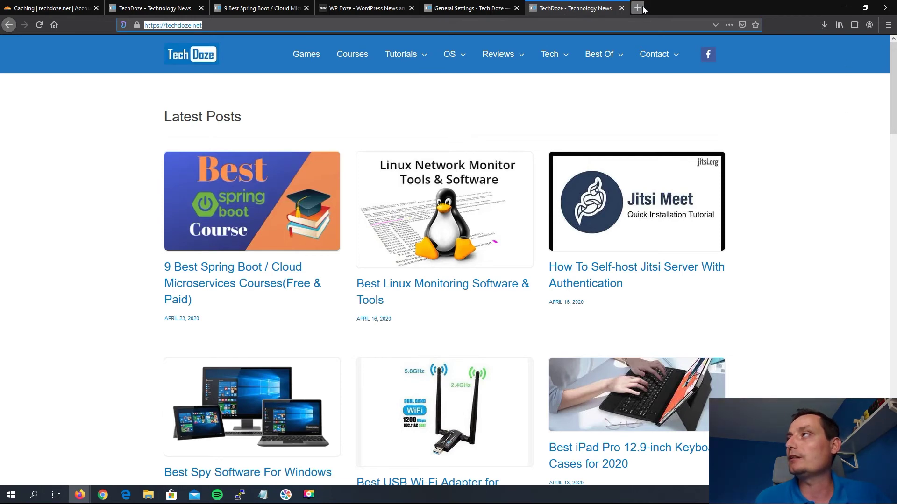
{"action": "left_click", "coordinate": [888, 25]}
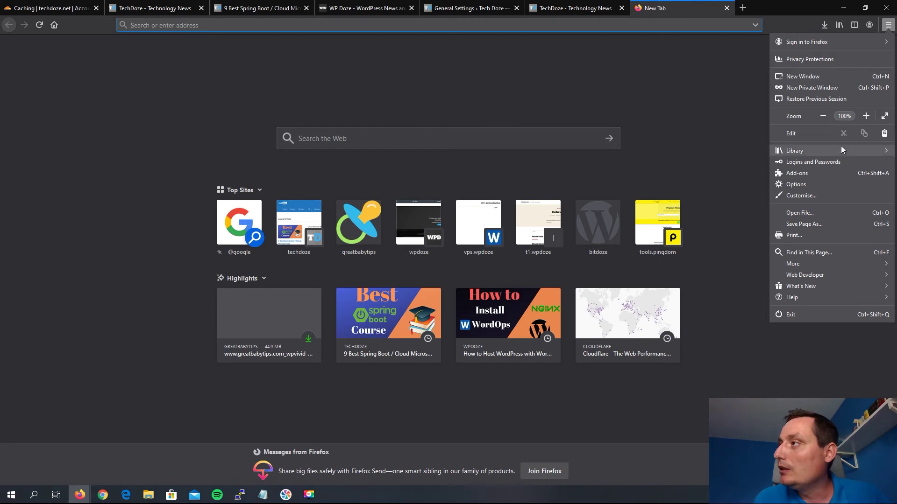
Step: Clear all Firefox cookies, site data and cached web content from the Privacy & Security settings
{"action": "left_click", "coordinate": [824, 183]}
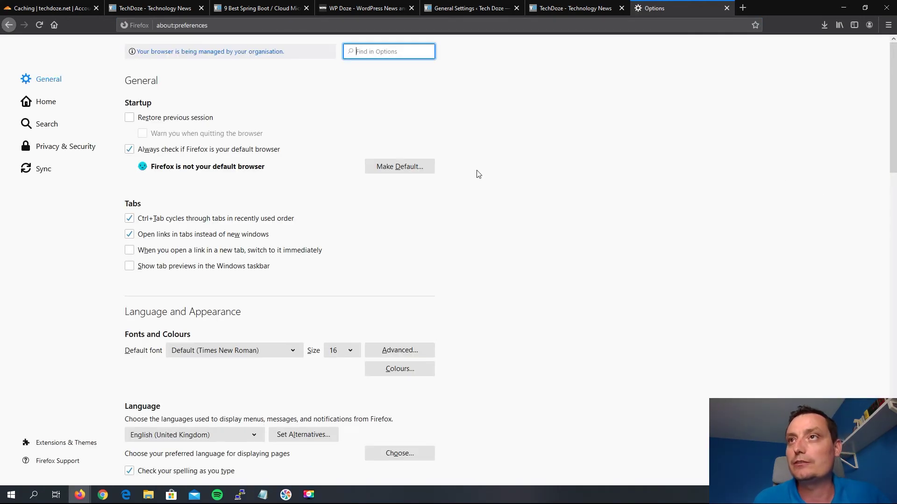
{"action": "scroll", "coordinate": [479, 174], "scroll_direction": "down", "scroll_amount": 4}
{"action": "scroll", "coordinate": [473, 173], "scroll_direction": "down", "scroll_amount": 6}
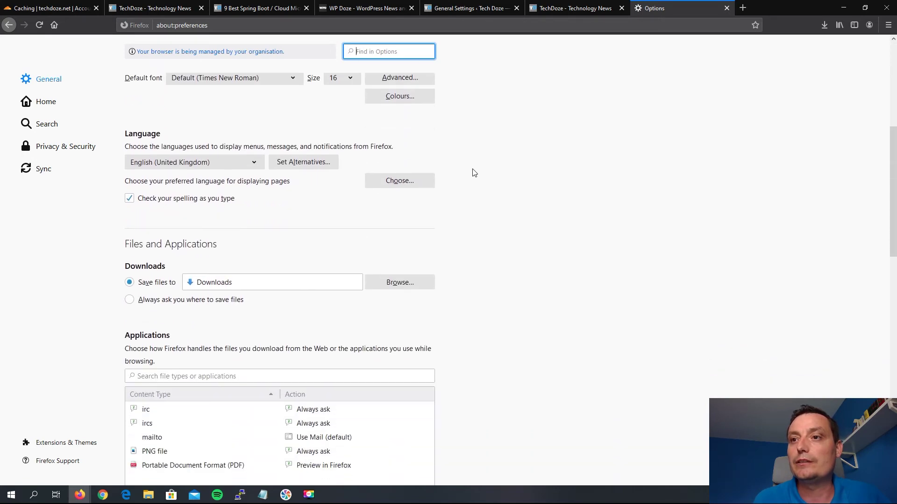
{"action": "scroll", "coordinate": [471, 173], "scroll_direction": "down", "scroll_amount": 10}
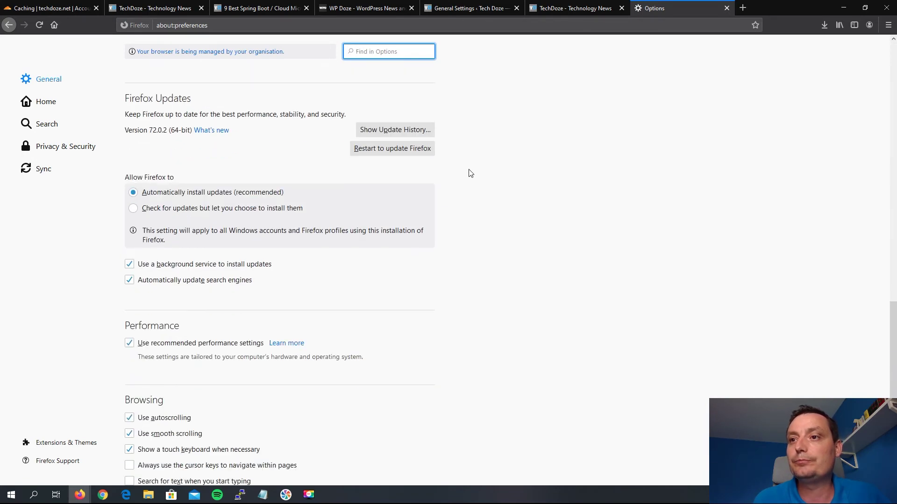
{"action": "scroll", "coordinate": [470, 173], "scroll_direction": "down", "scroll_amount": 1}
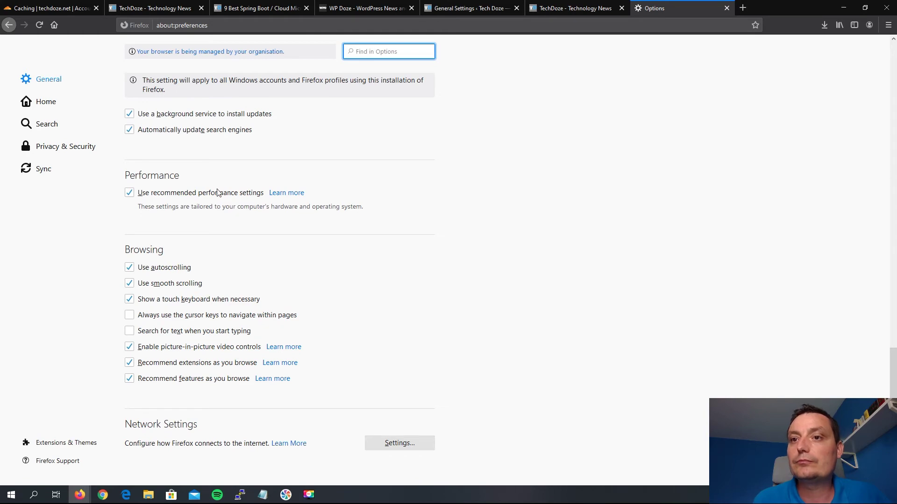
{"action": "left_click", "coordinate": [68, 145]}
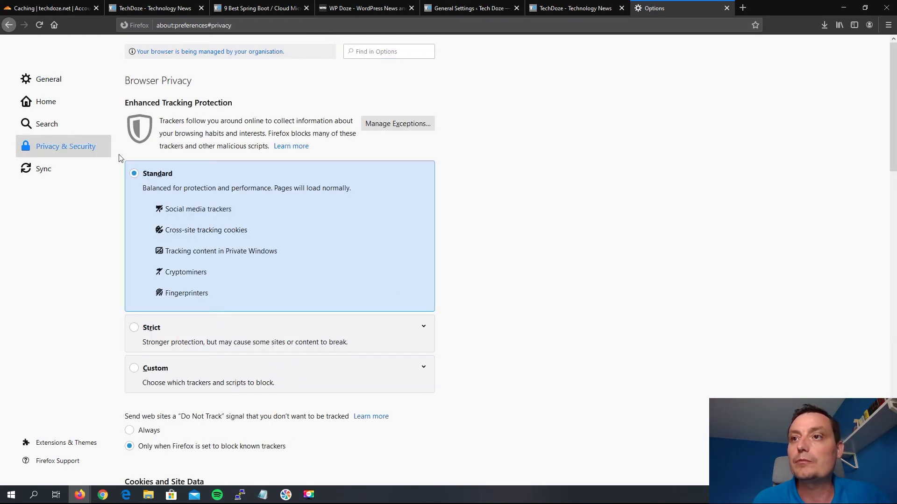
{"action": "scroll", "coordinate": [428, 302], "scroll_direction": "down", "scroll_amount": 7}
{"action": "scroll", "coordinate": [427, 303], "scroll_direction": "down", "scroll_amount": 2}
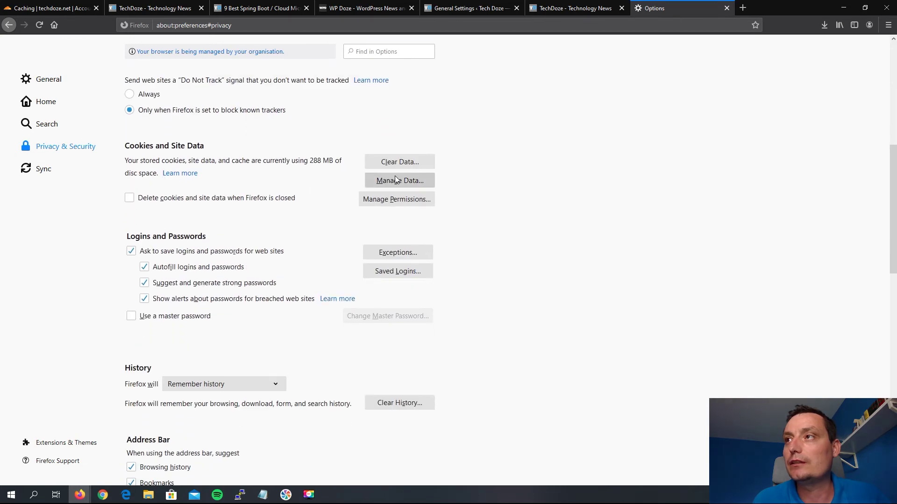
{"action": "left_click", "coordinate": [414, 161]}
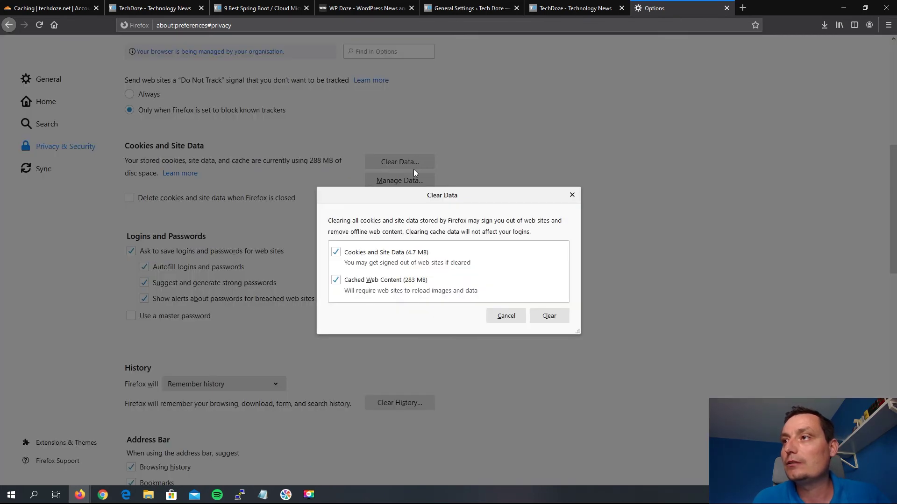
{"action": "left_click", "coordinate": [550, 316]}
{"action": "left_click", "coordinate": [427, 260]}
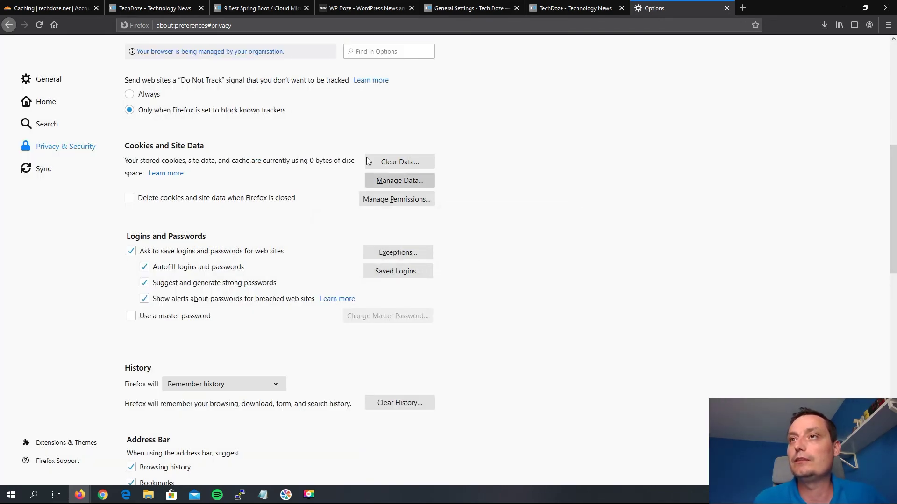
{"action": "left_click", "coordinate": [168, 7]}
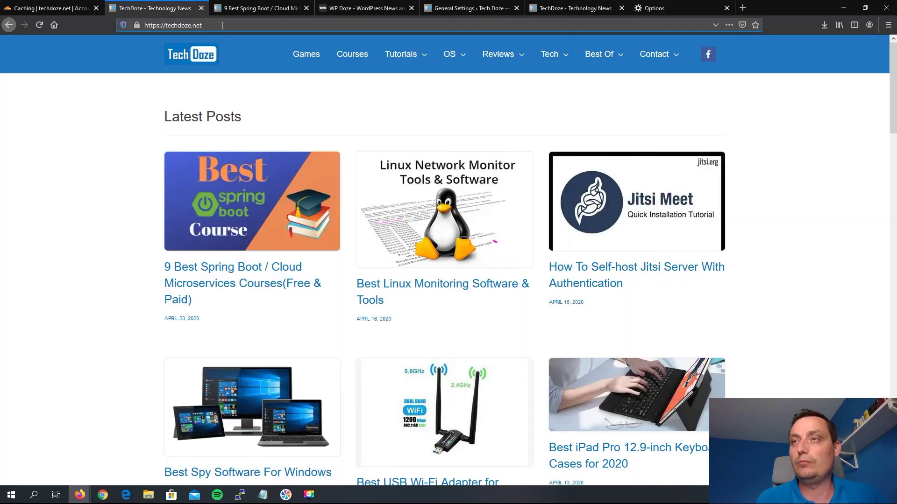
{"action": "key", "text": "Return"}
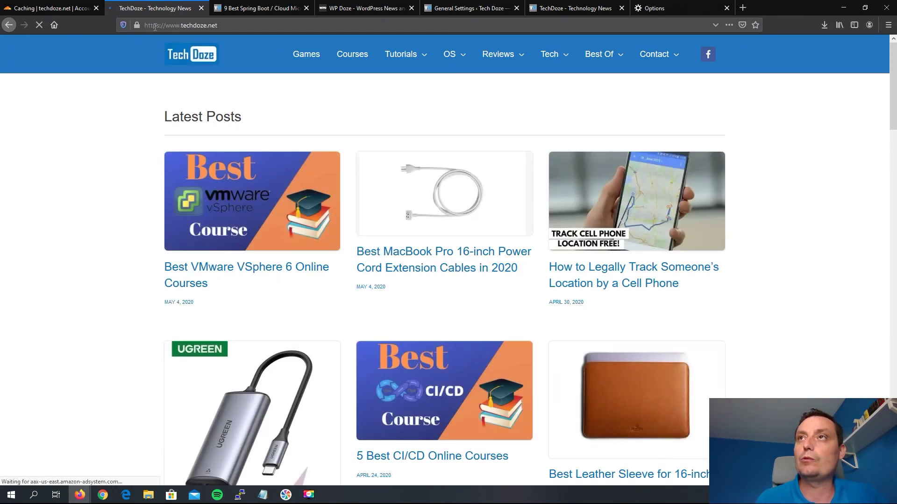
{"action": "left_click", "coordinate": [186, 25]}
{"action": "left_click", "coordinate": [186, 26]}
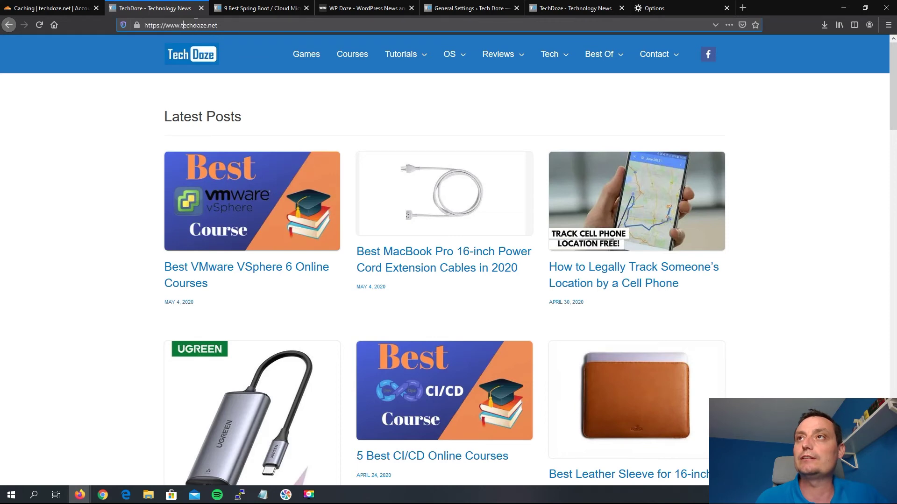
{"action": "left_click", "coordinate": [267, 13]}
{"action": "left_click", "coordinate": [369, 25]}
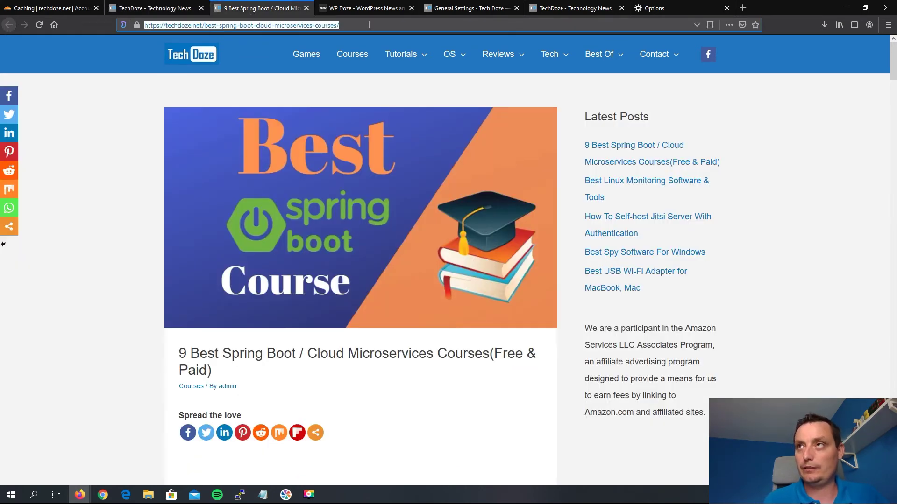
{"action": "left_click", "coordinate": [369, 25]}
{"action": "key", "text": "Return"}
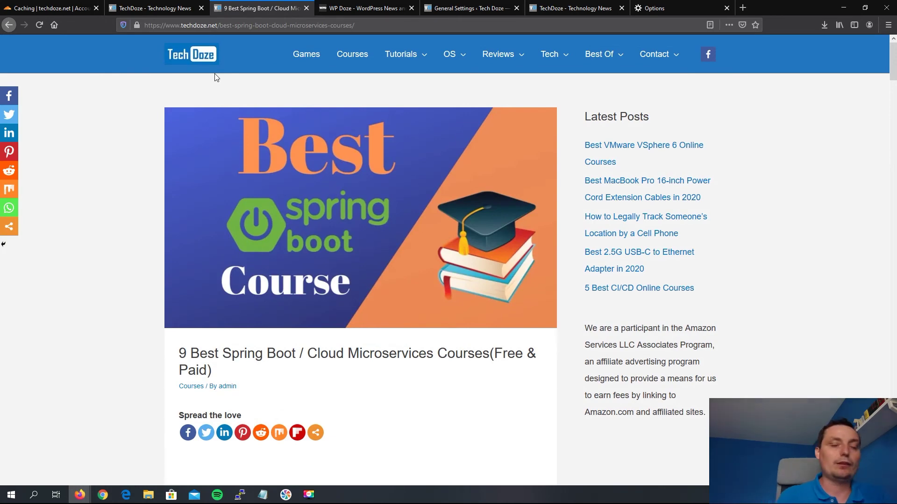
{"action": "left_click", "coordinate": [33, 8]}
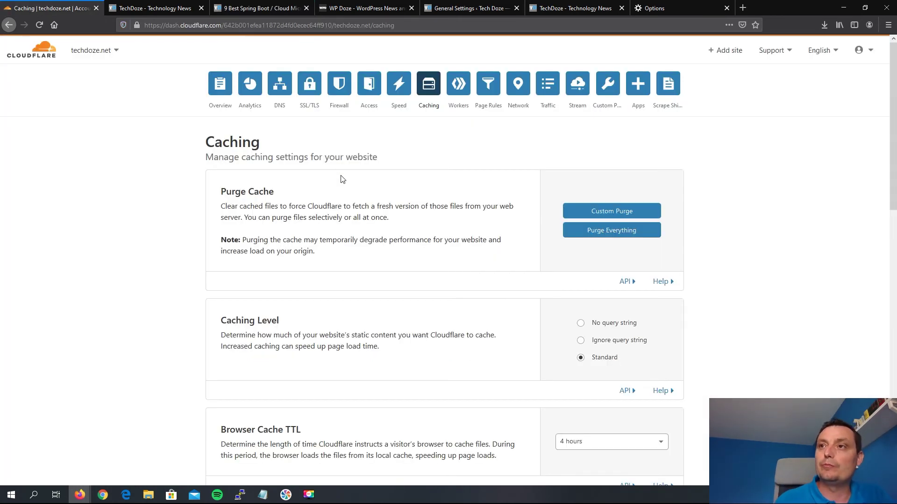
Step: Open Page Rules, log back in to Cloudflare, then close the Cloudflare tab
{"action": "left_click", "coordinate": [488, 90]}
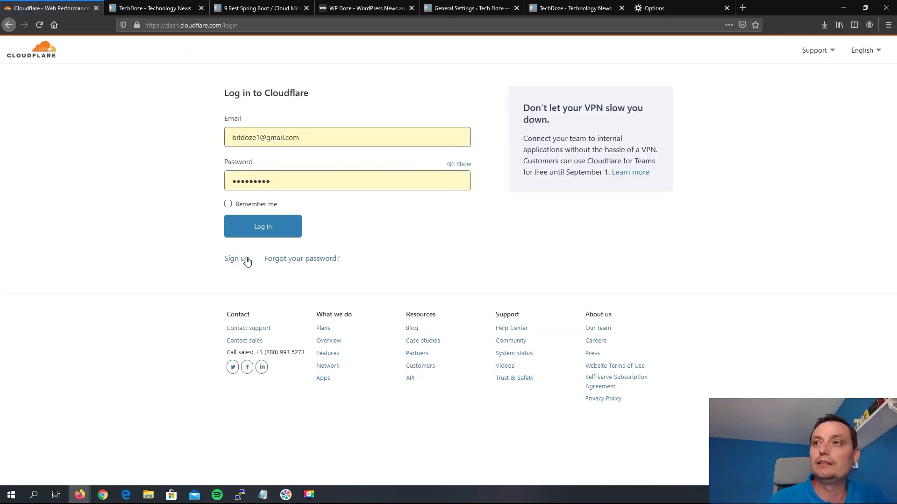
{"action": "left_click", "coordinate": [263, 233]}
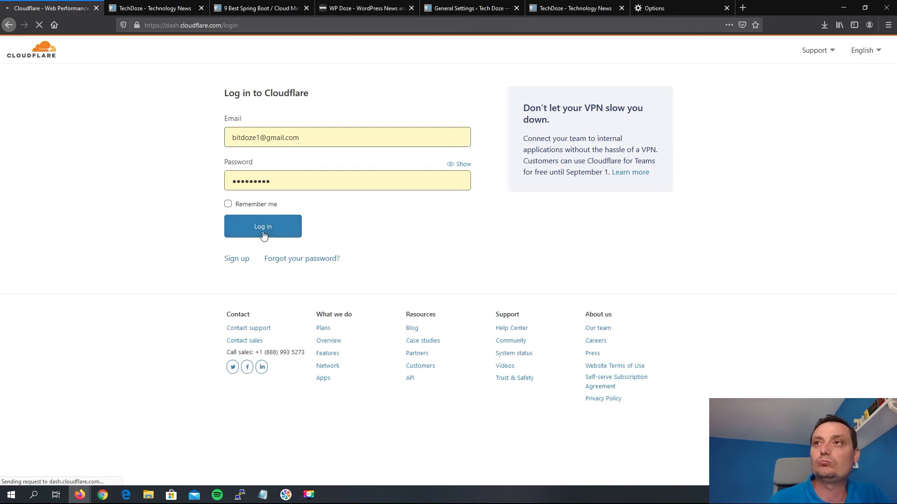
{"action": "left_click", "coordinate": [97, 8]}
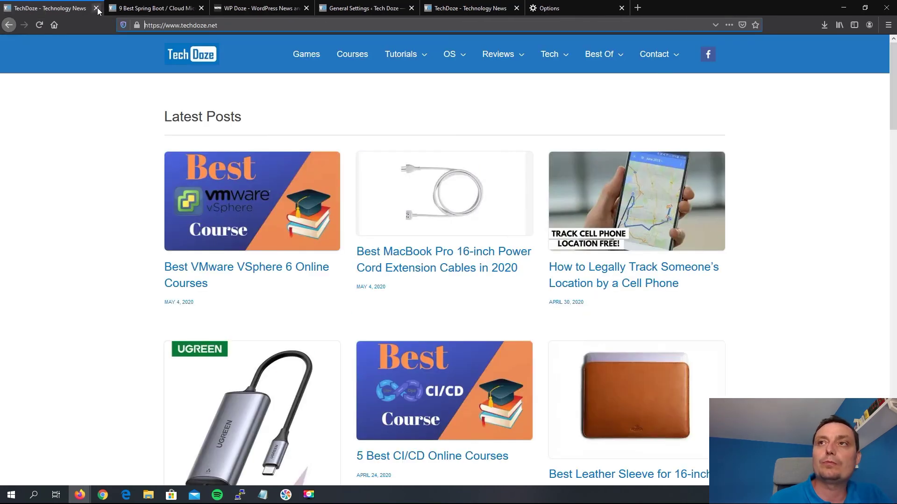